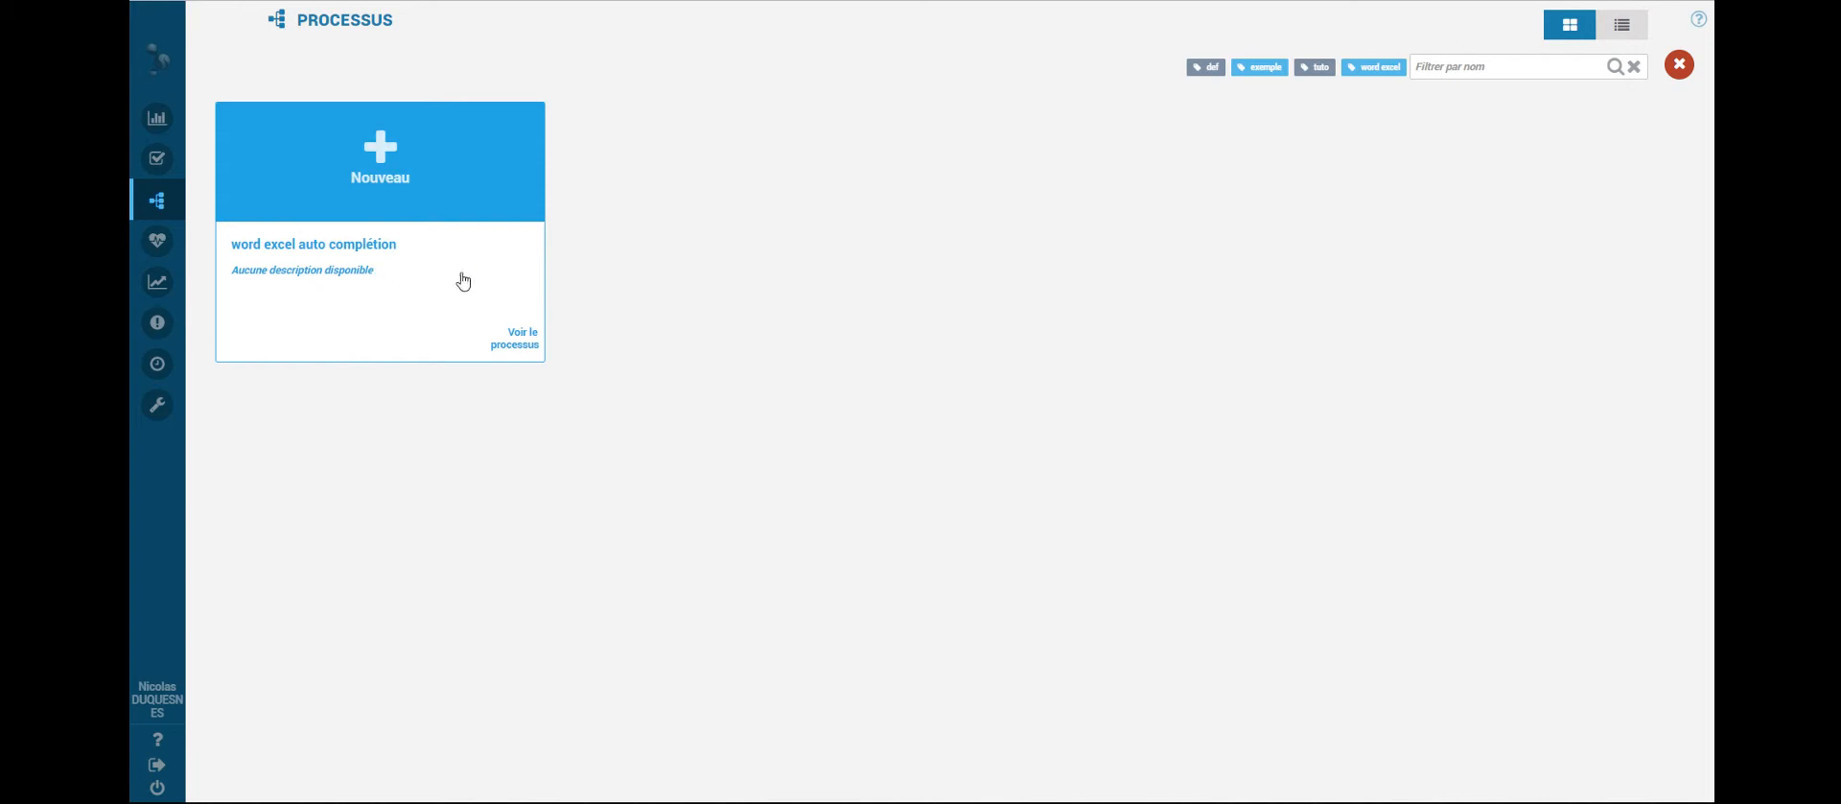
- Start a new run's form with word as the file type and enter the requester's name
left_click(369, 183)
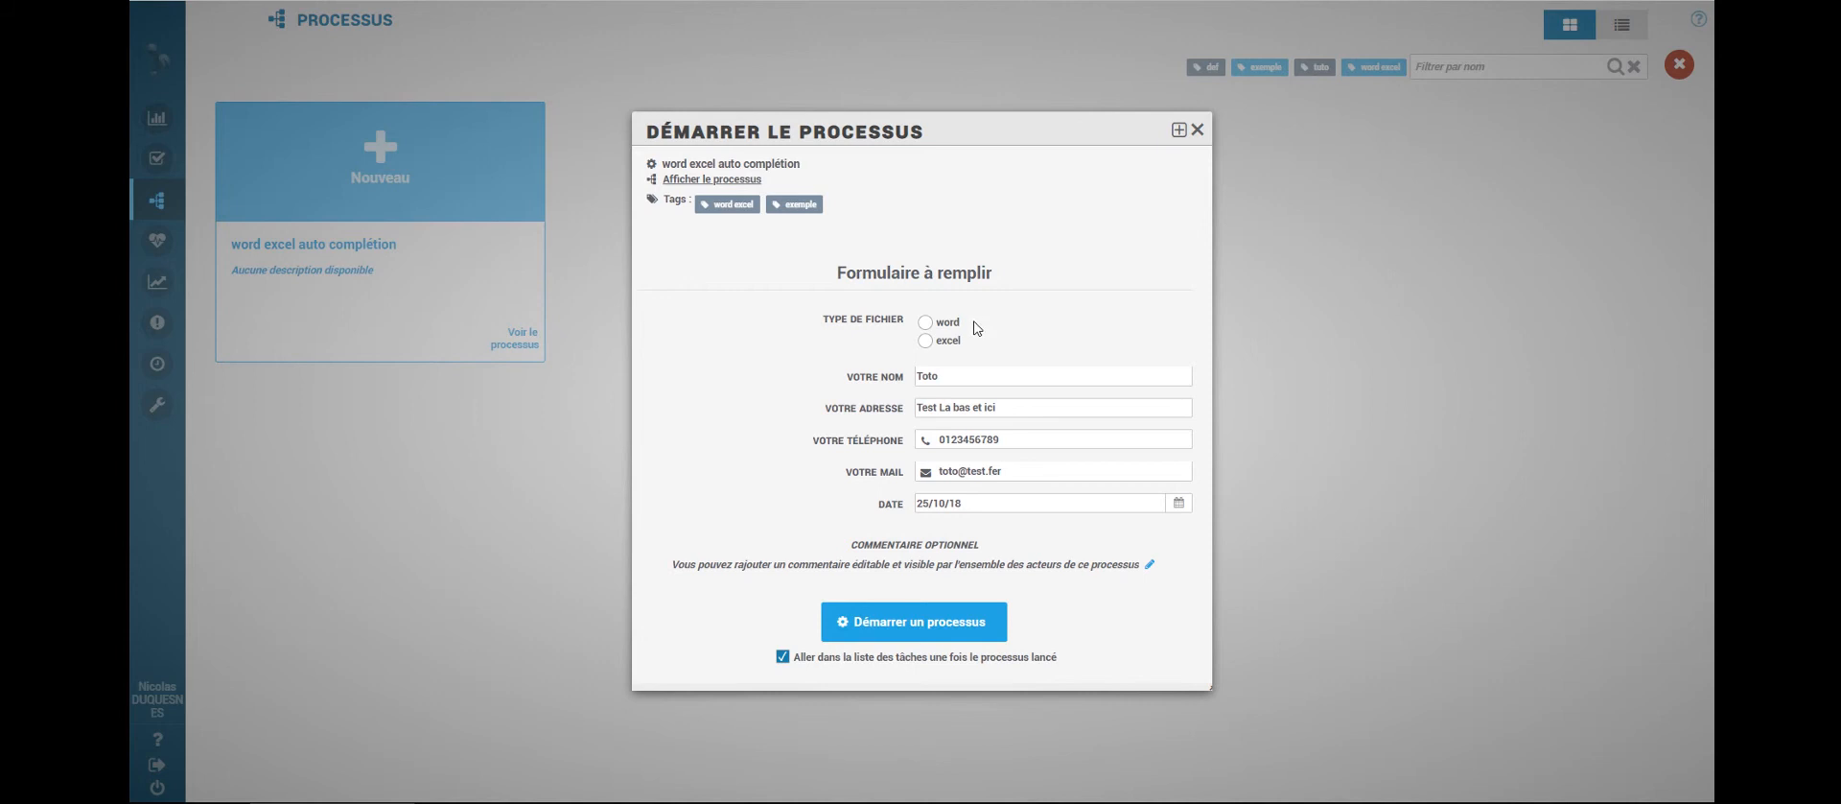
left_click(949, 325)
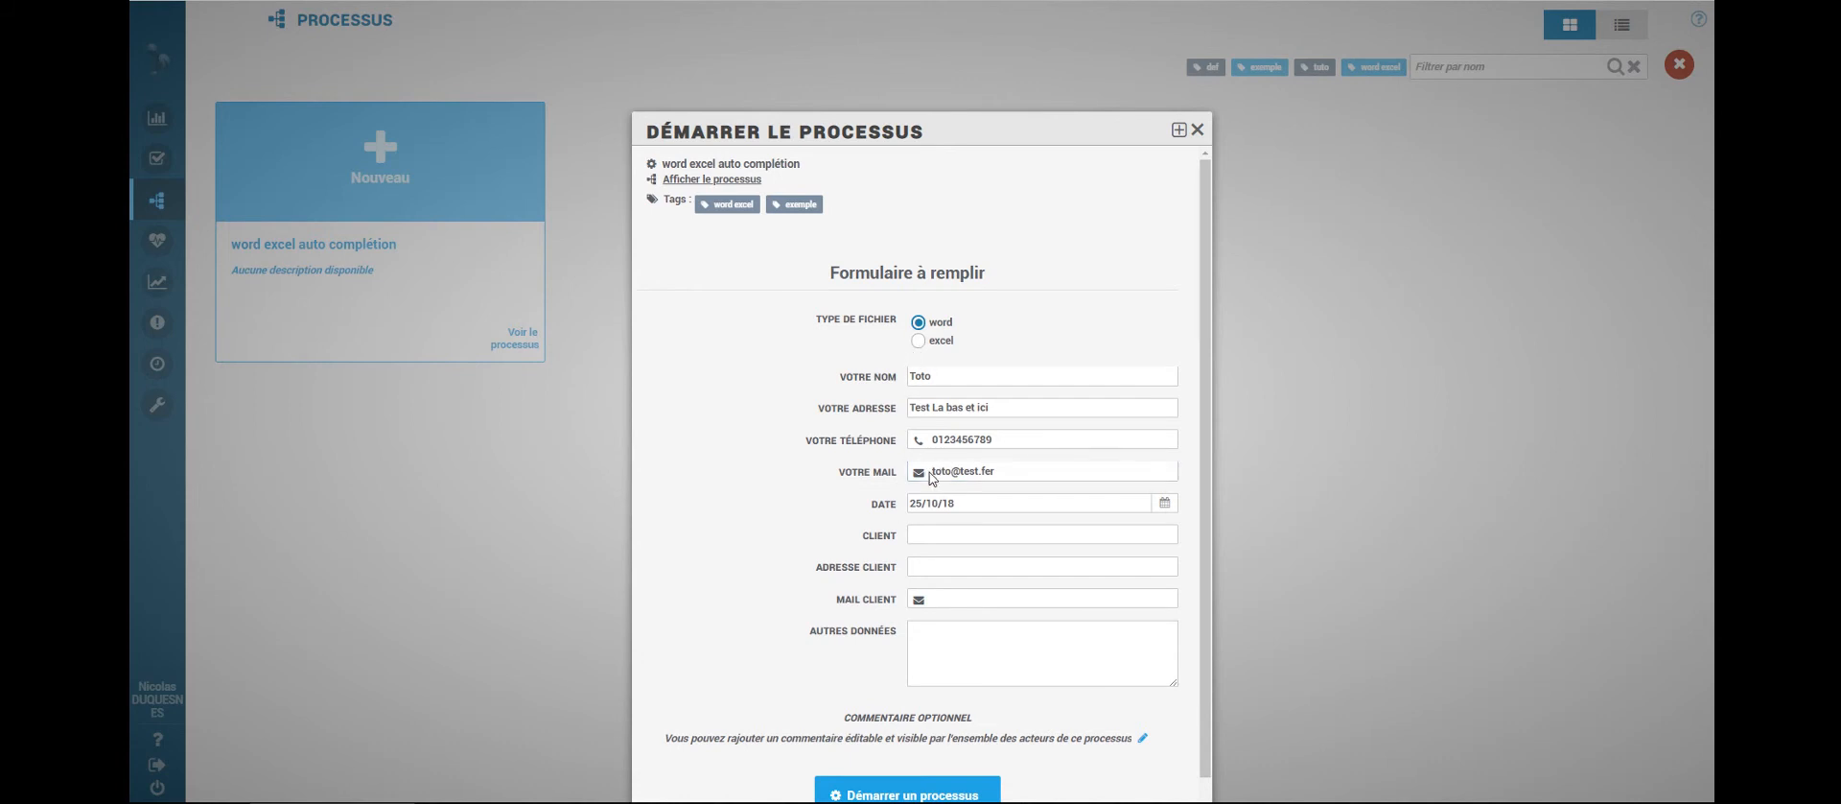
left_click_drag(947, 374, 872, 354)
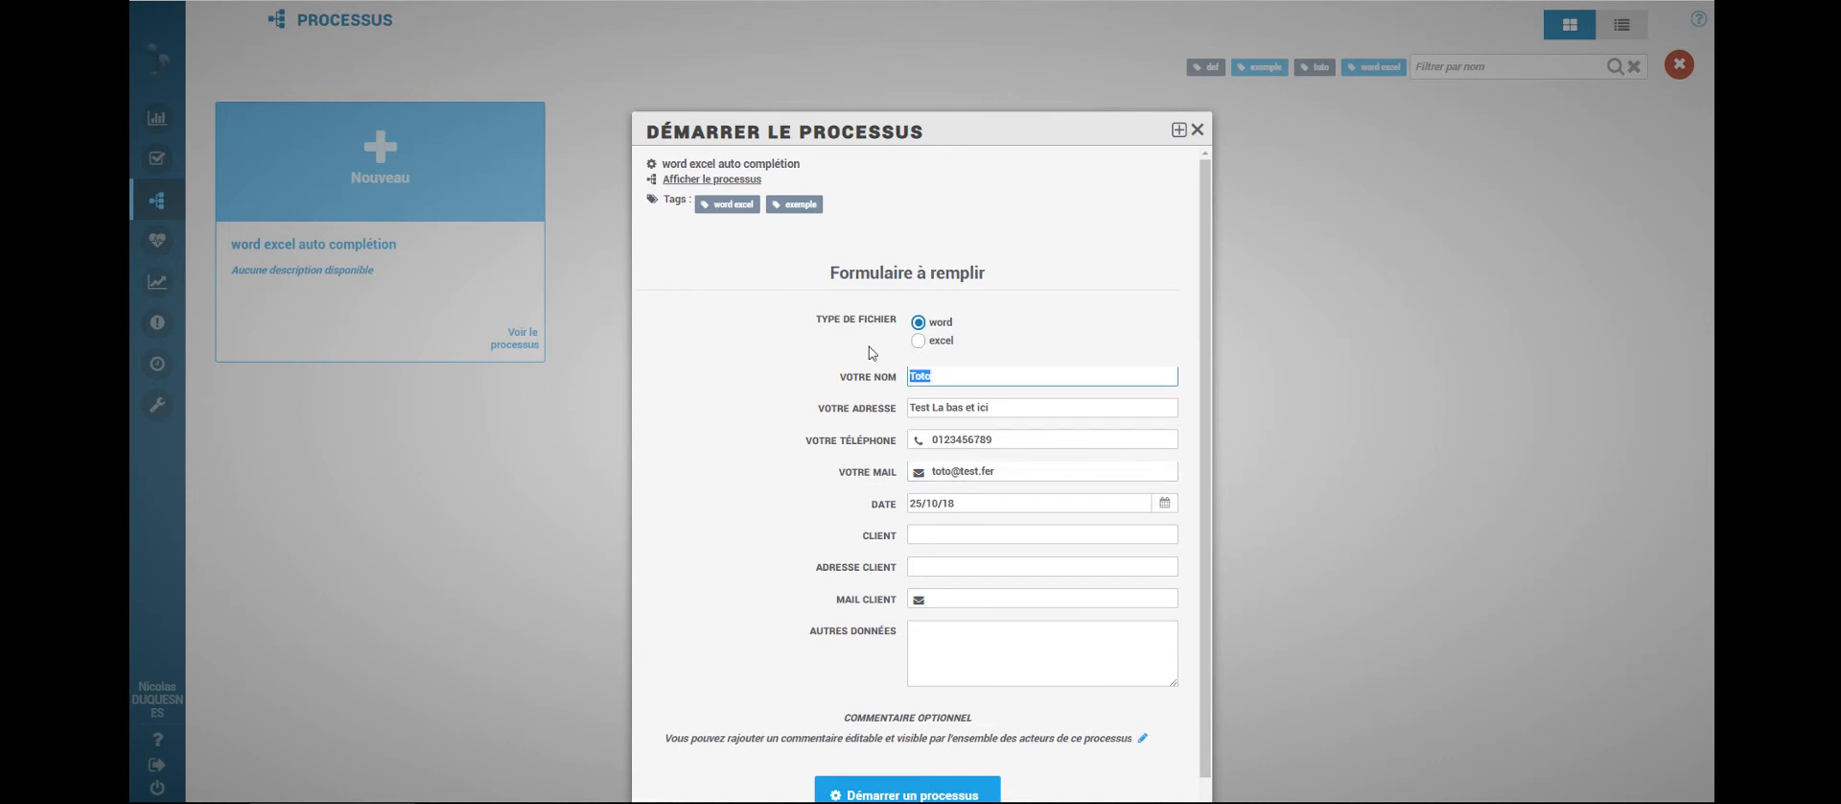
type("Nicolas")
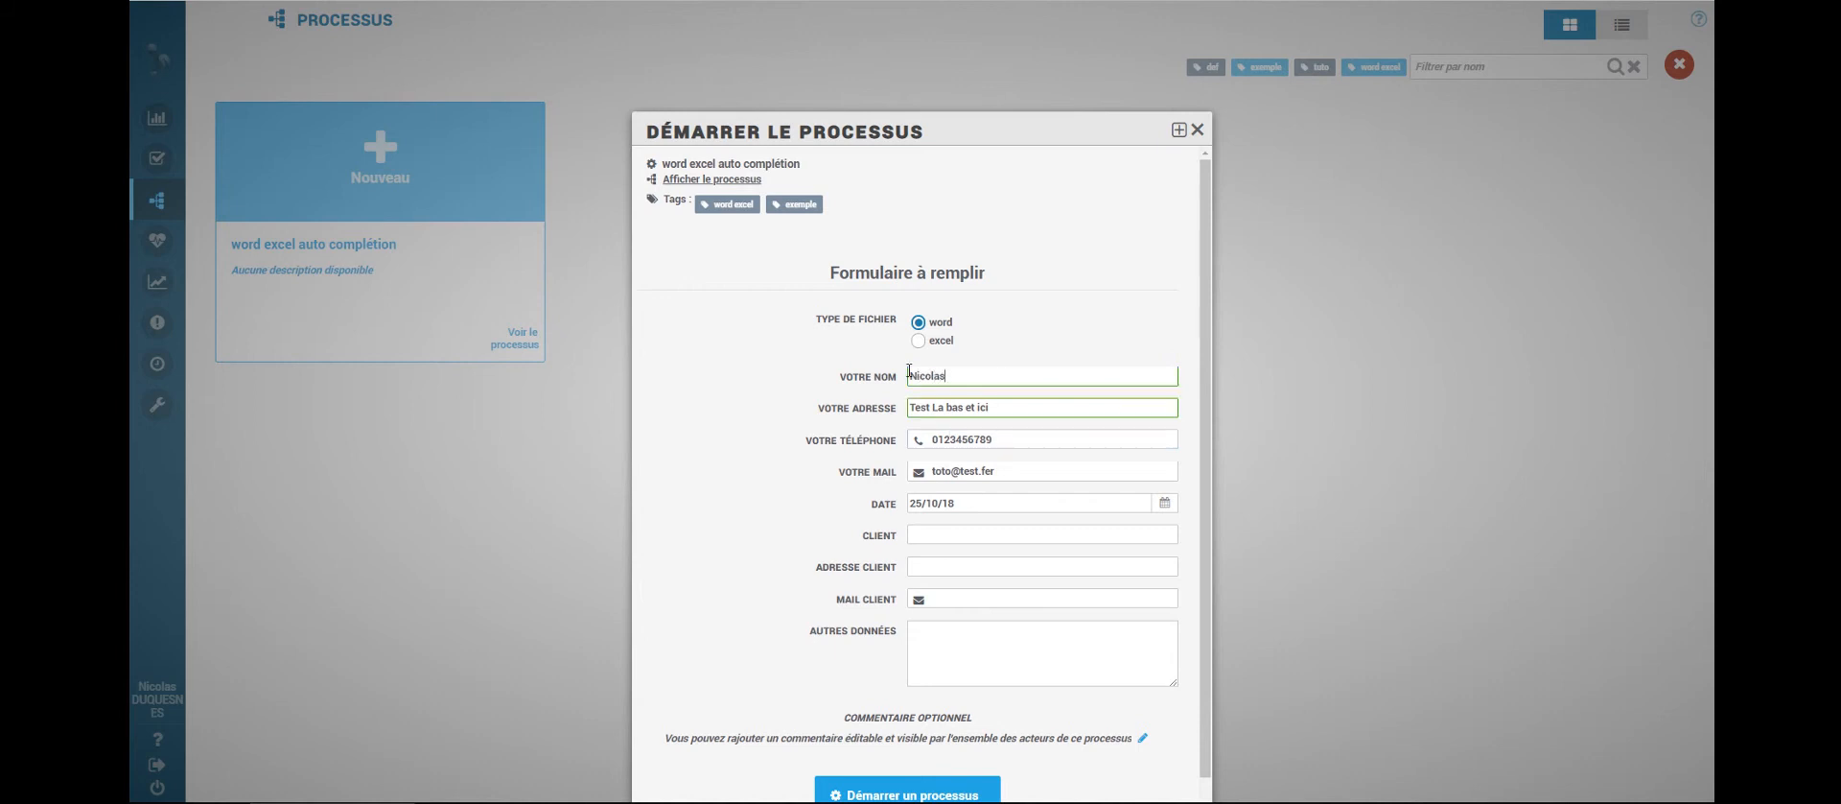
- Enter the client's name, address and e-mail, plus the note 'Merci de ne pas oublier mon anniversaire cette année :-)'
left_click(1013, 536)
type("Tata")
left_click(1015, 564)
type("Au coin de la rue")
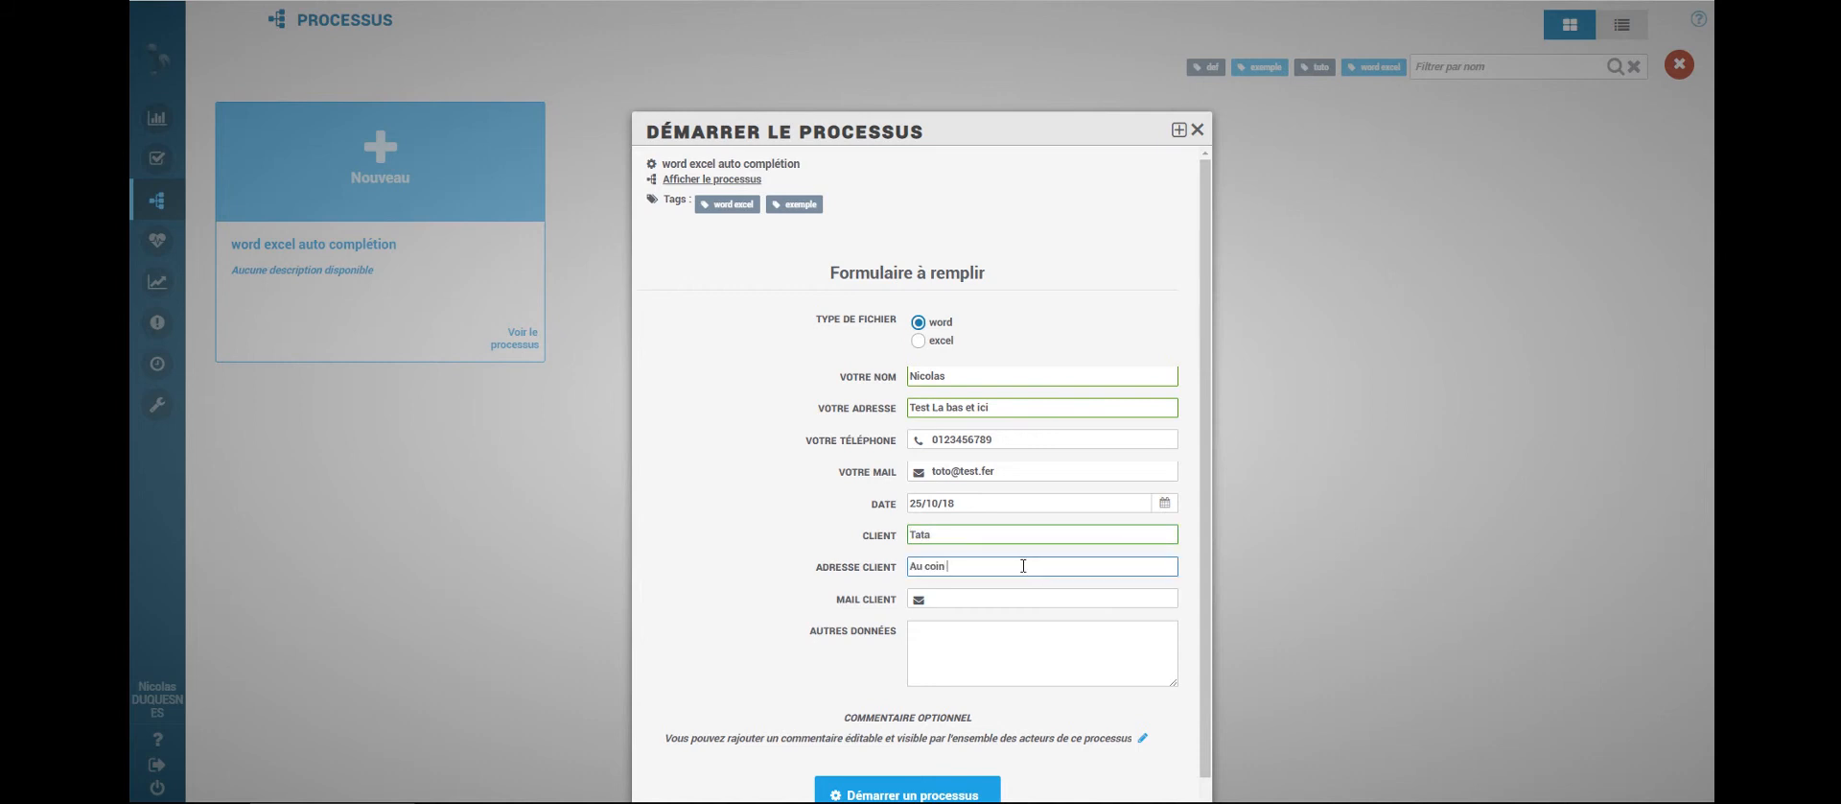
left_click(1005, 600)
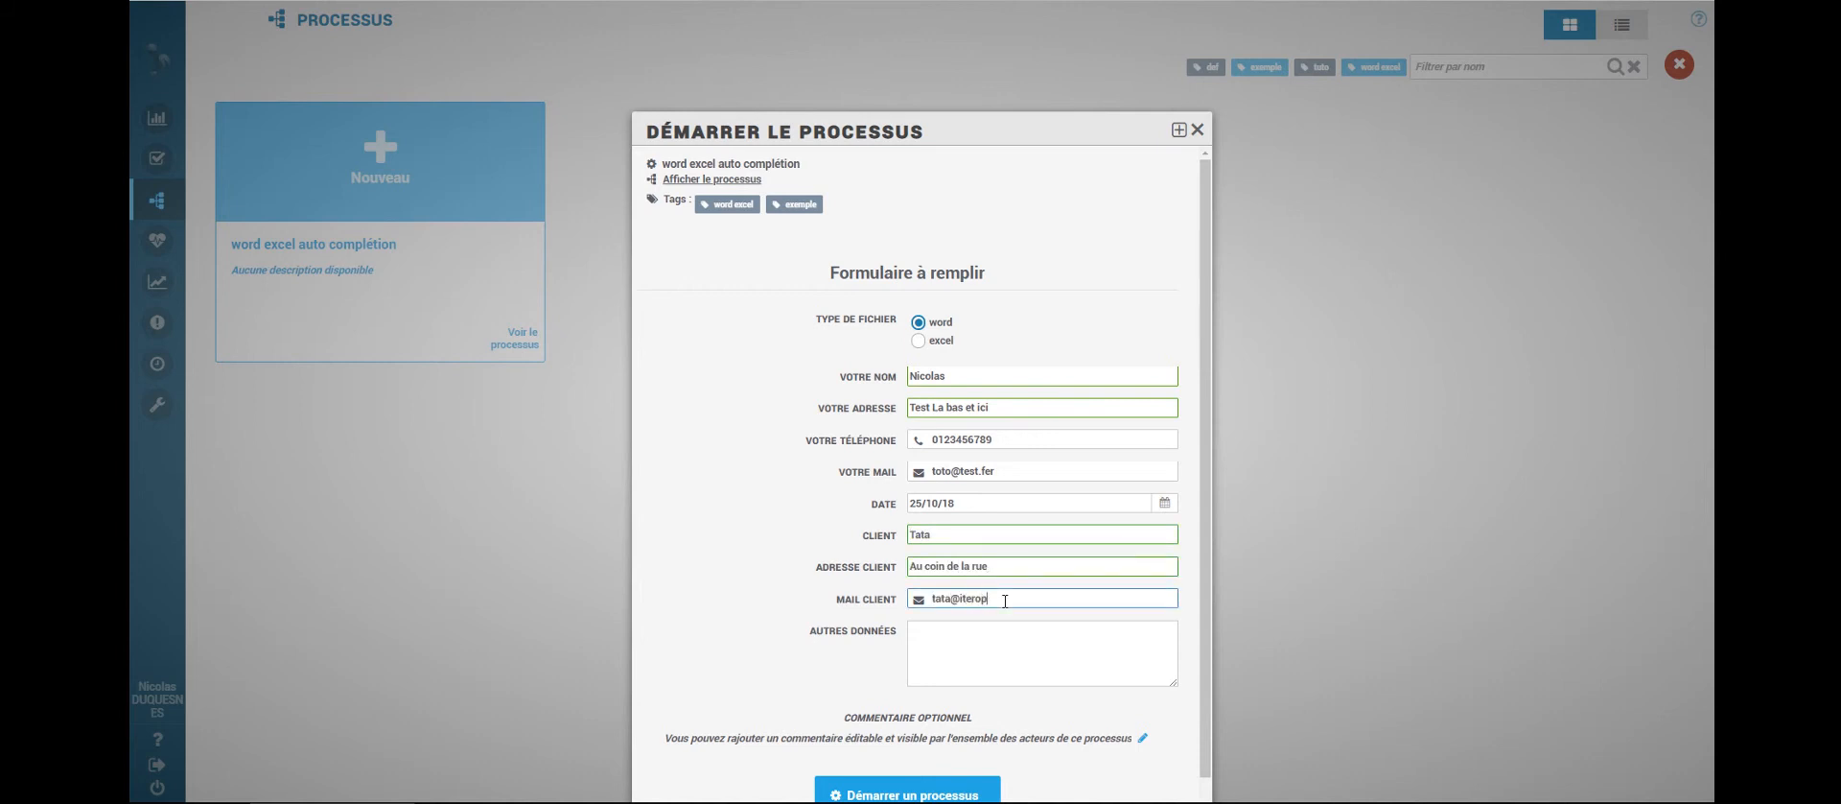
left_click(1010, 639)
type("Merci de ne pas o")
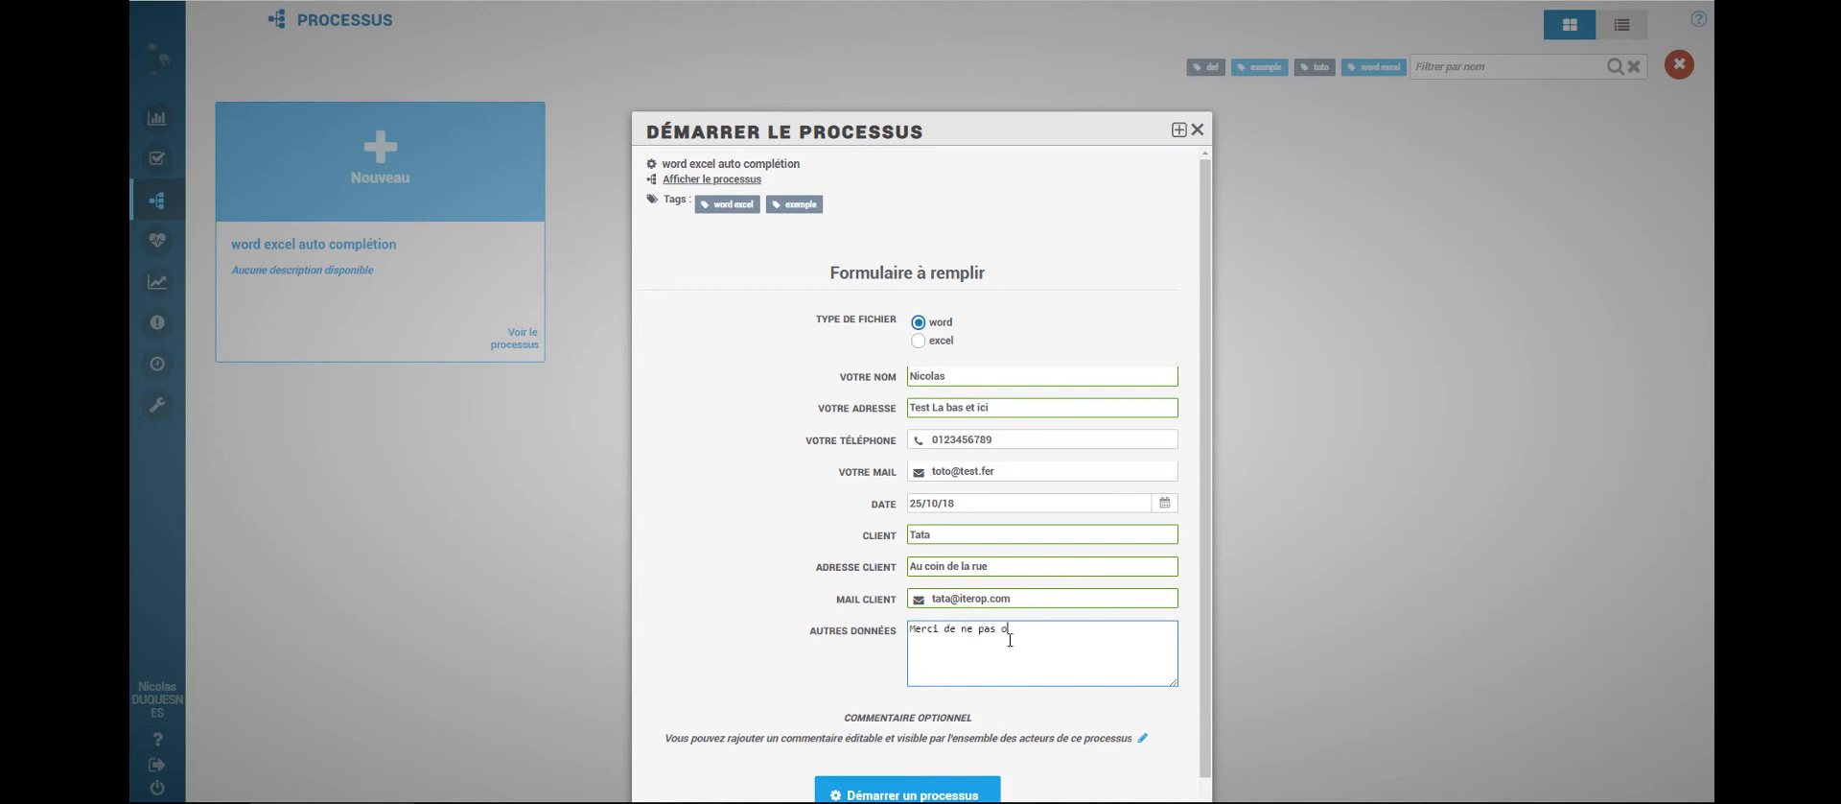
type("ublier mon anniversaire cette année :-)")
scroll(993, 712, "down", 1)
- Launch the word run, then download and open the wordautorempli document from the Visu Word task
left_click(975, 778)
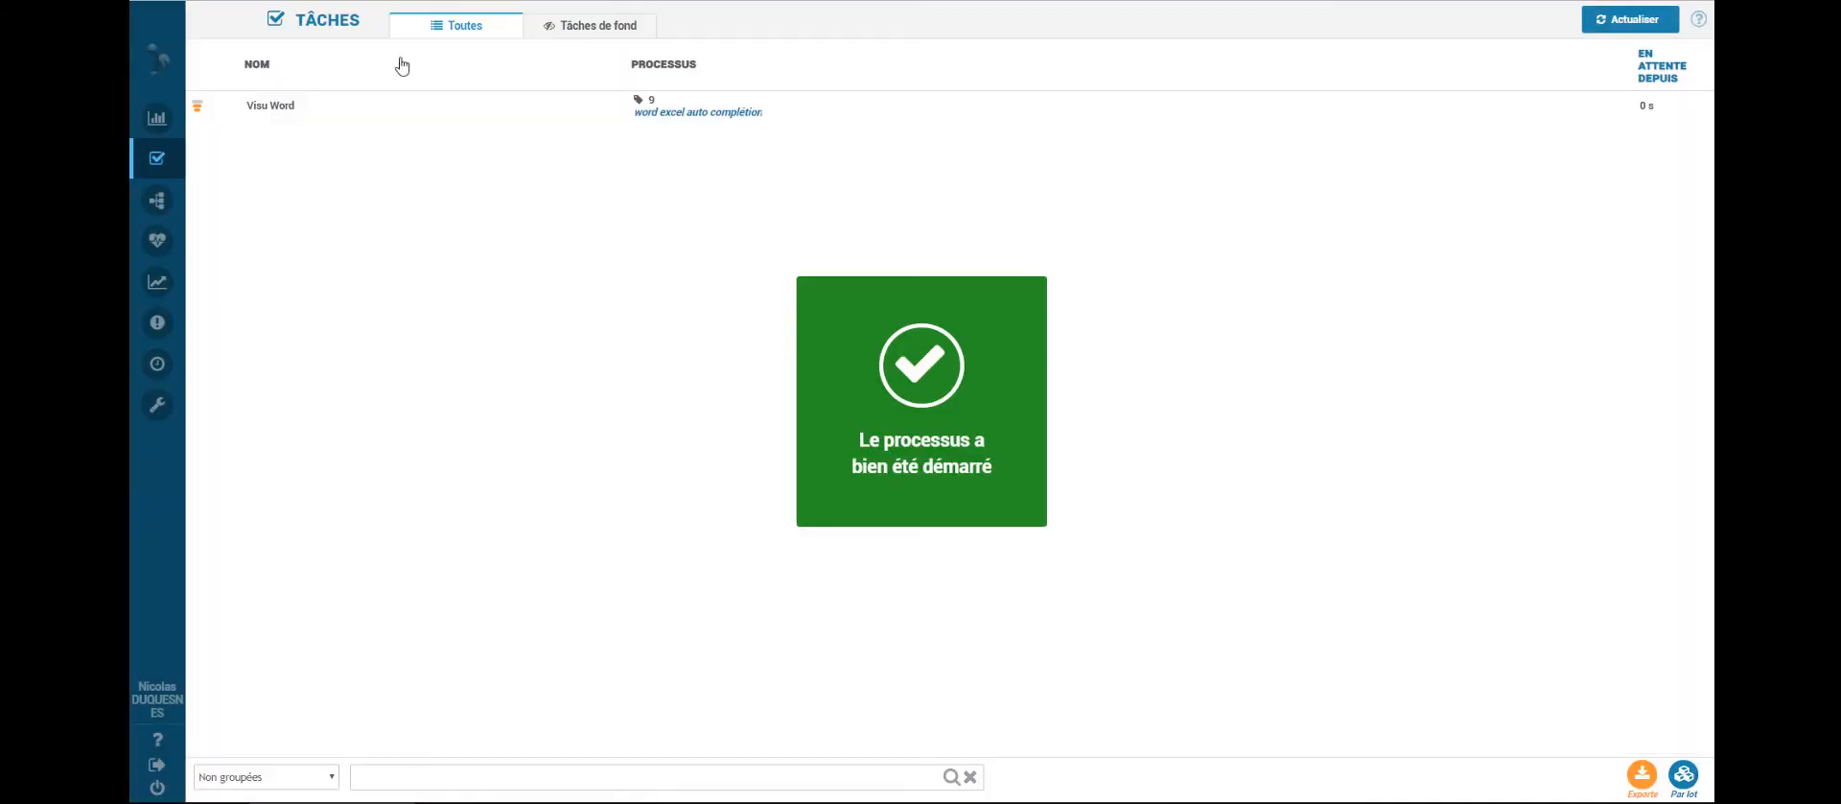
left_click(391, 107)
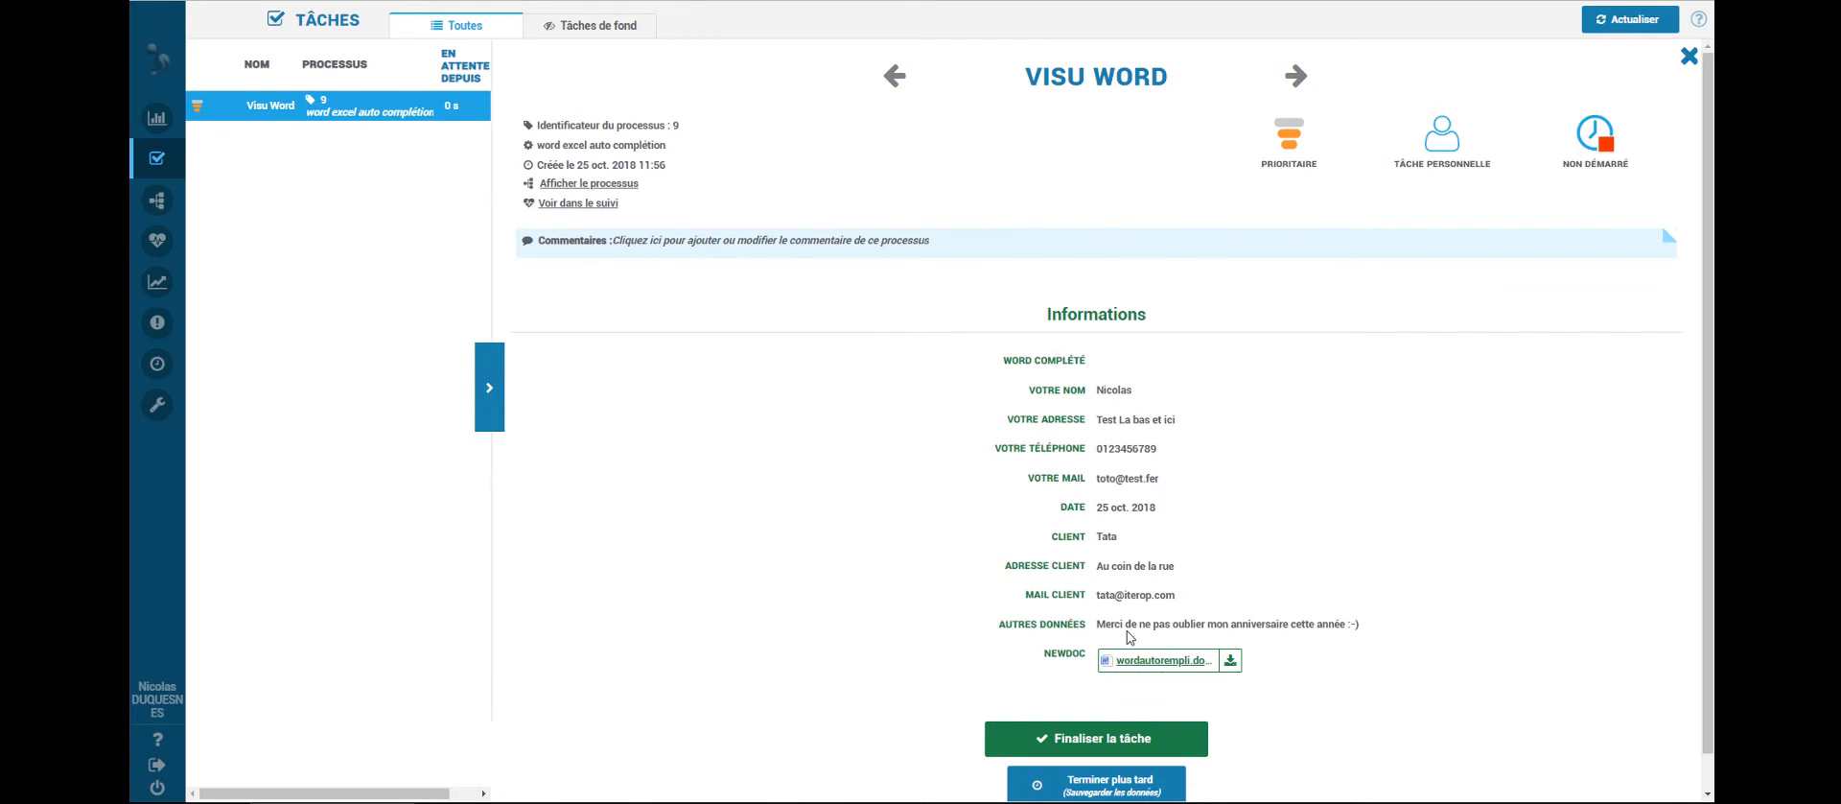
left_click(1169, 662)
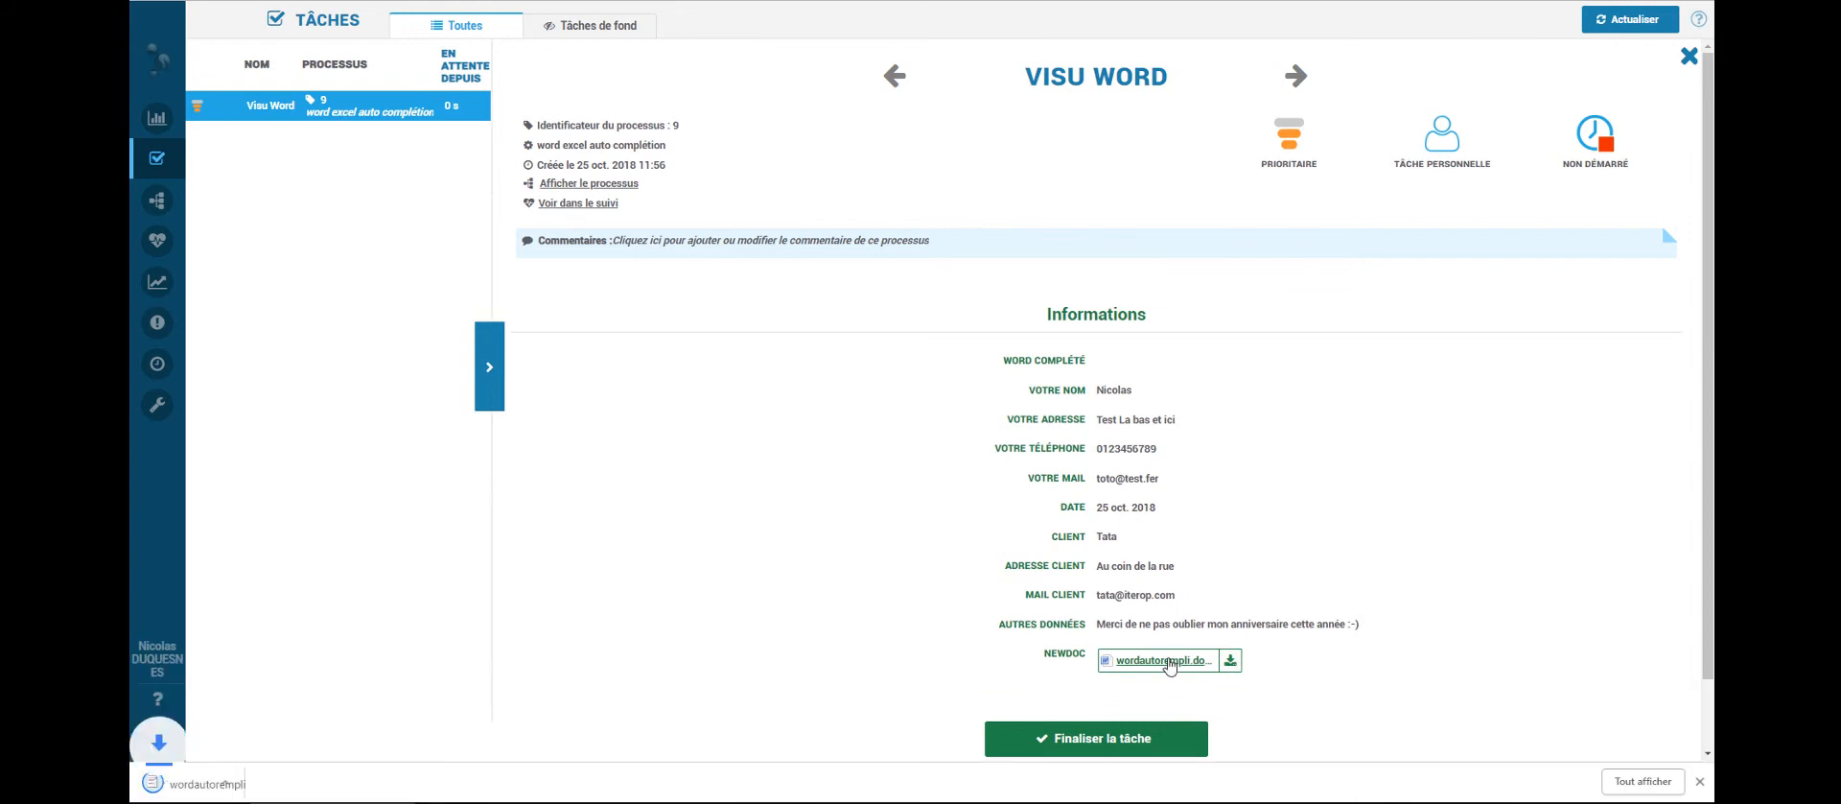
left_click(219, 784)
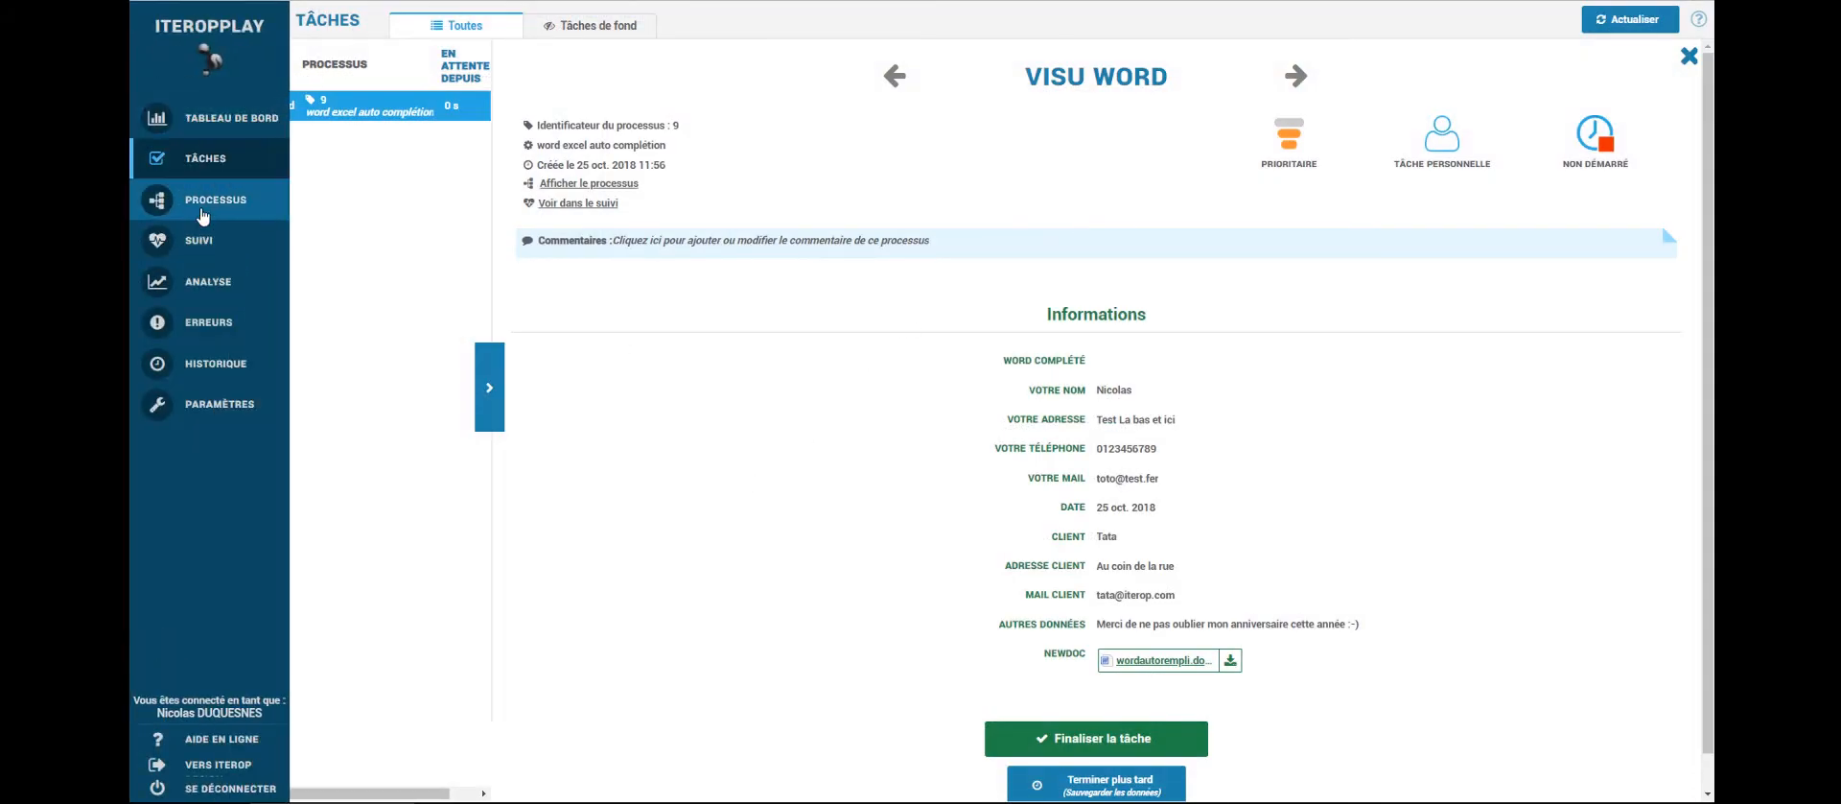
- Start another run as excel with Valeur 1 = 123 and Valeur 2 = 345
left_click(221, 199)
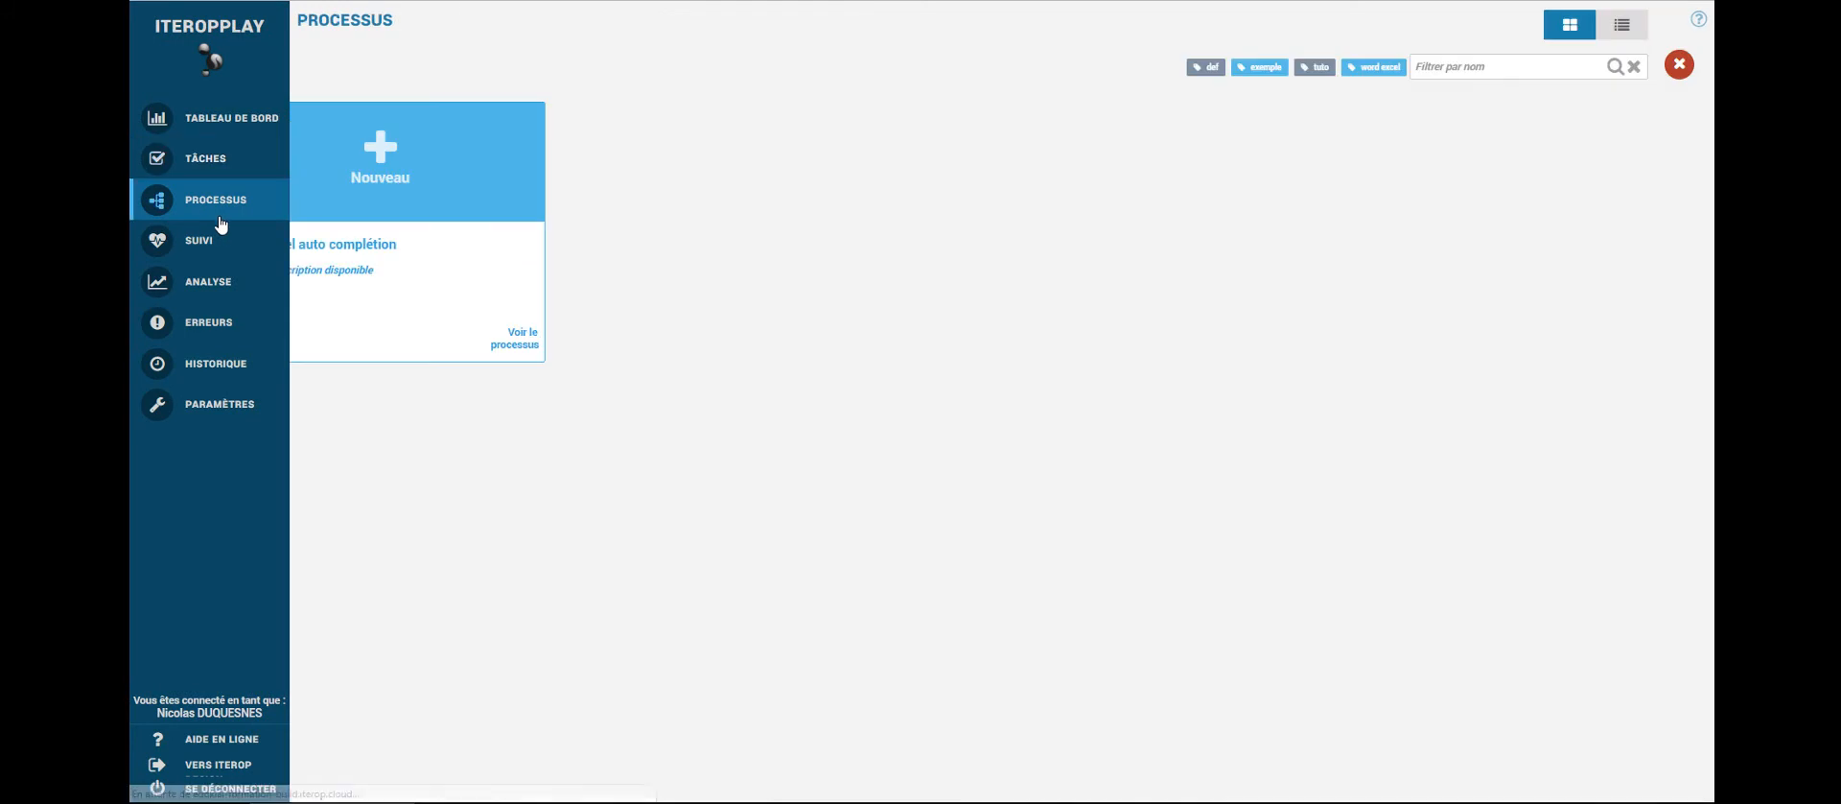
left_click(380, 199)
left_click(926, 342)
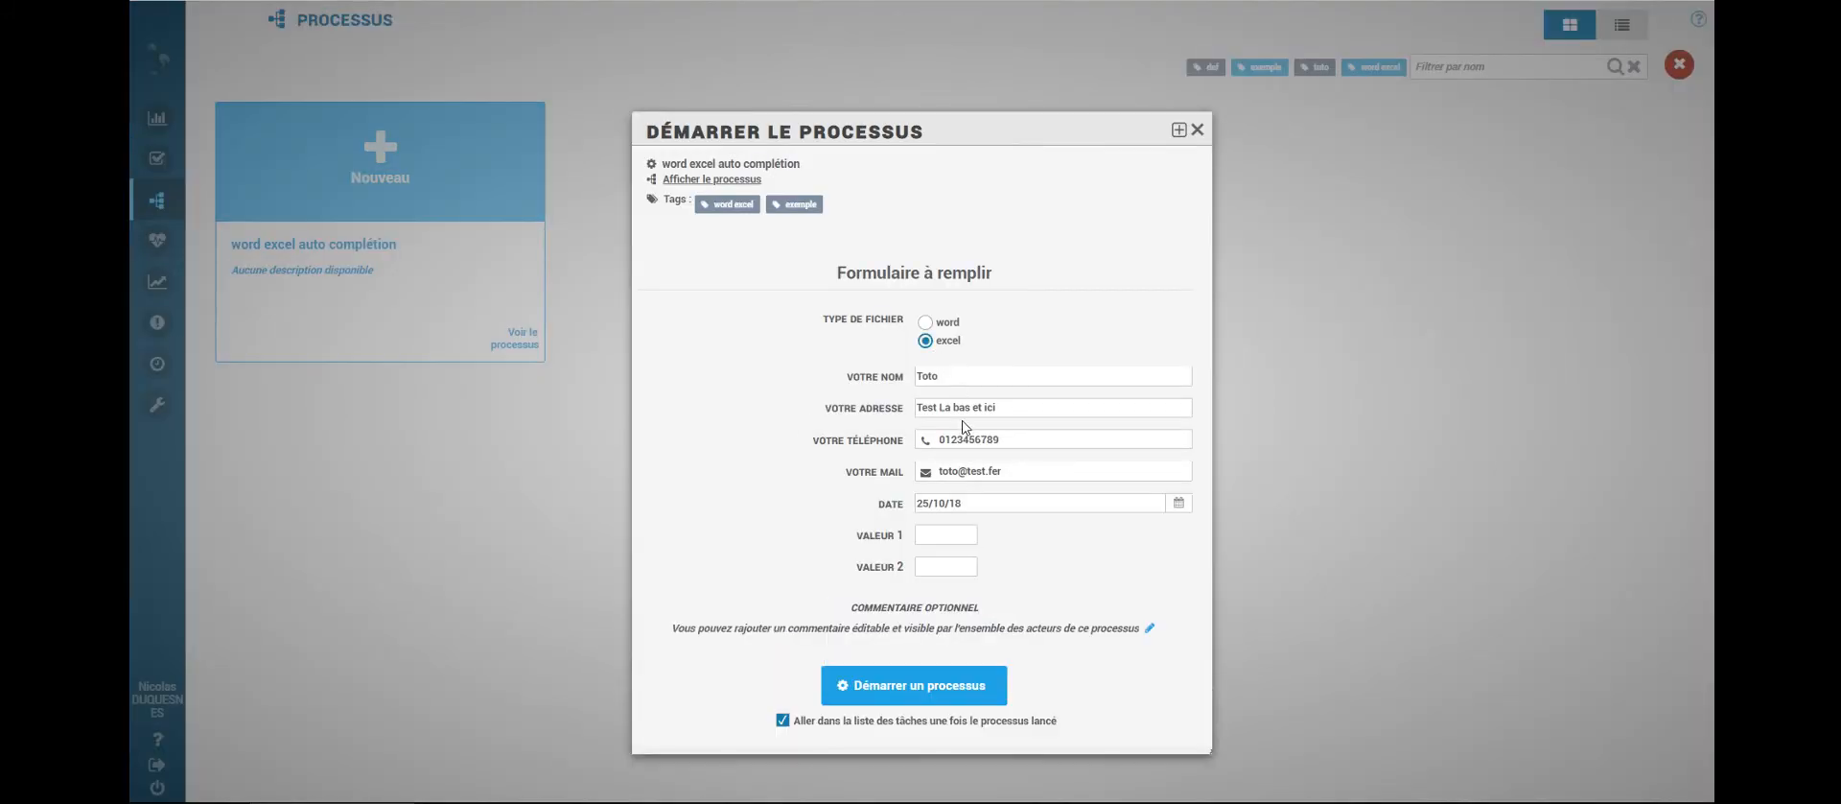
left_click(954, 534)
left_click(960, 567)
type("345")
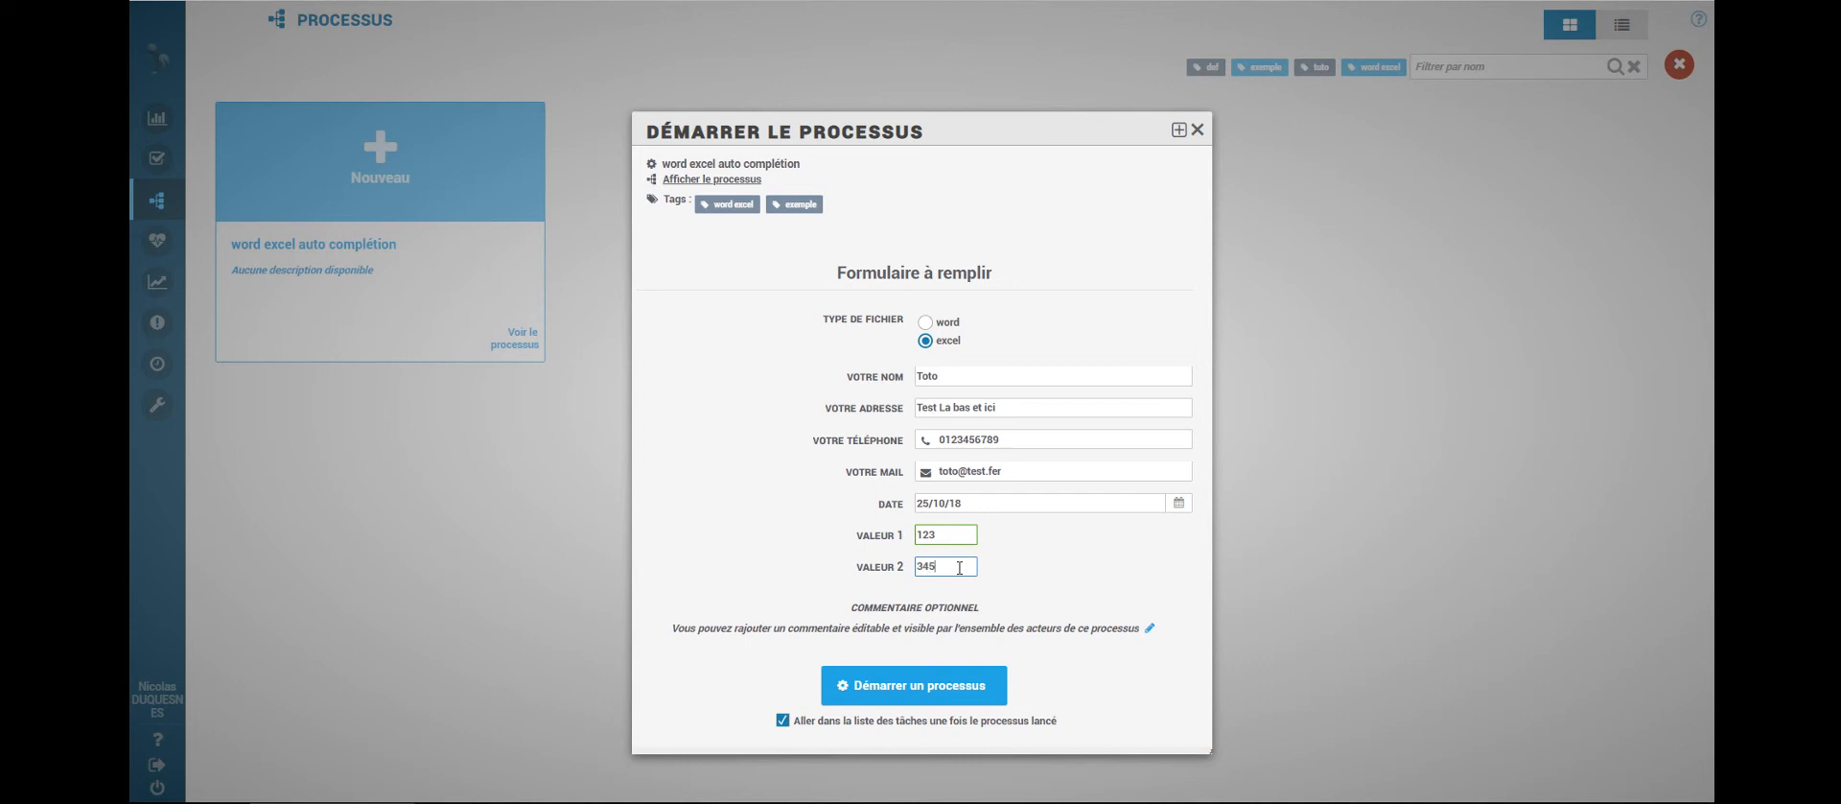
left_click(938, 688)
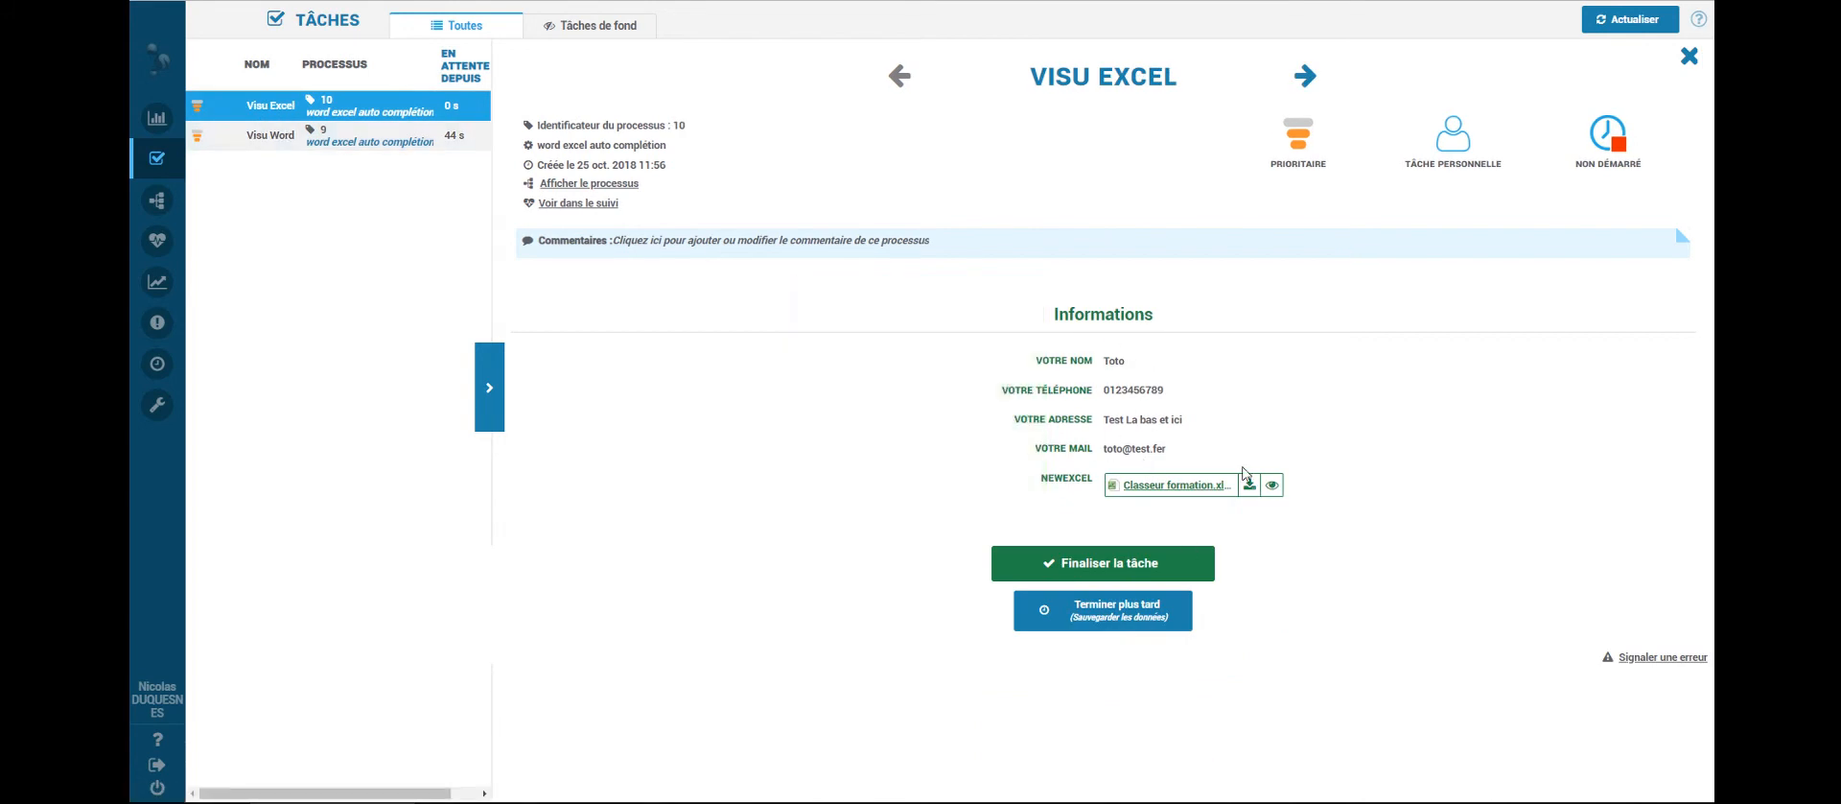
left_click(1272, 486)
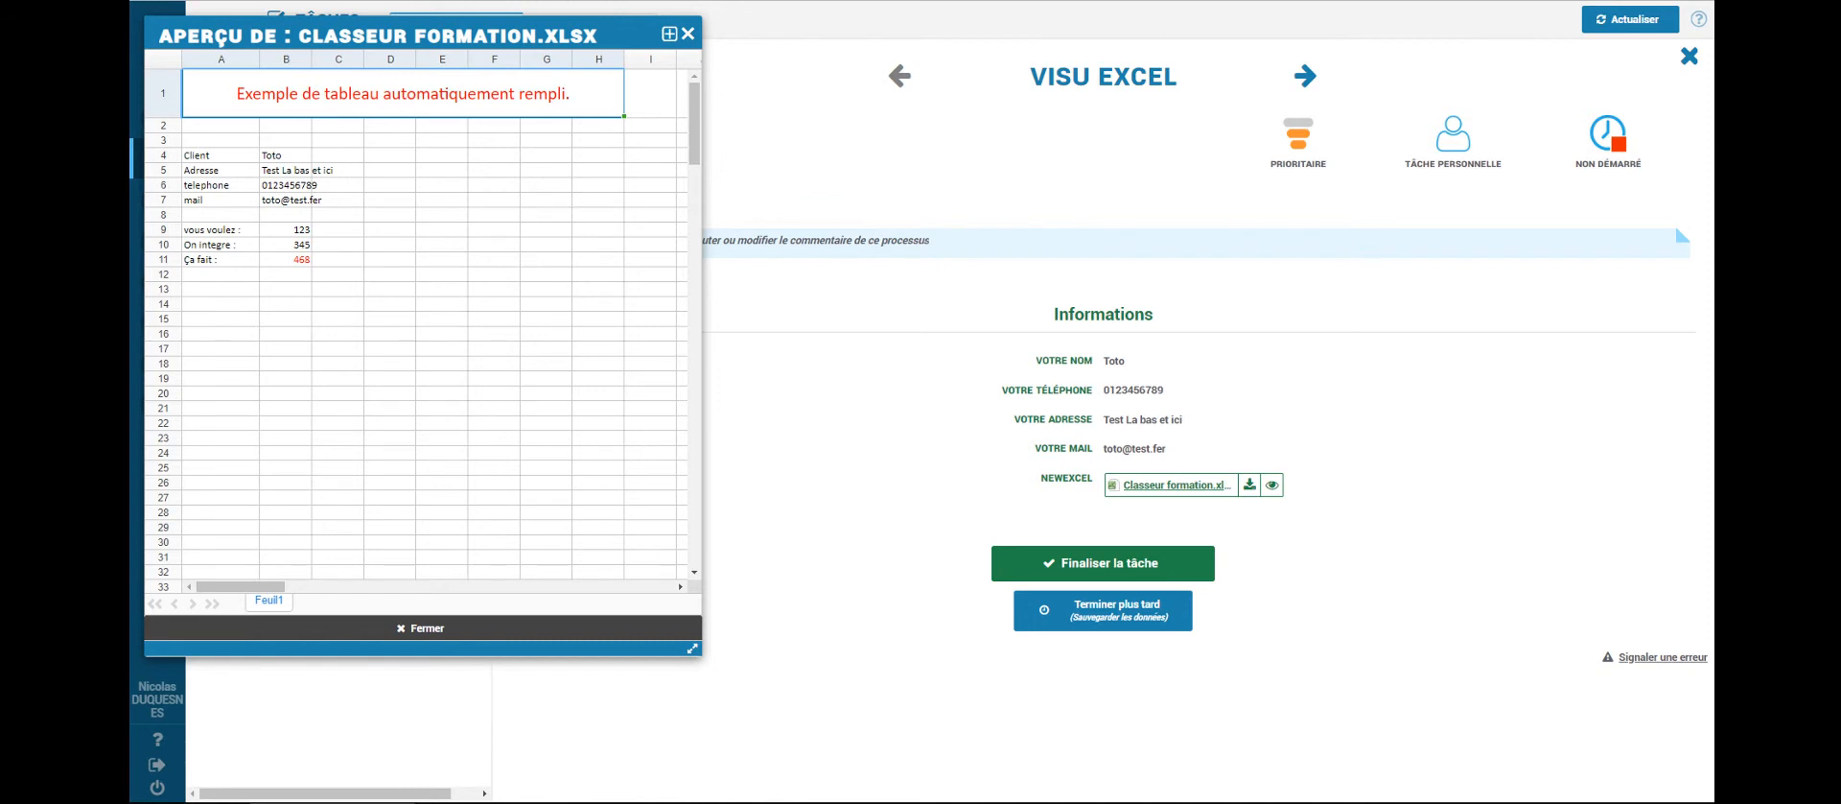
left_click(688, 33)
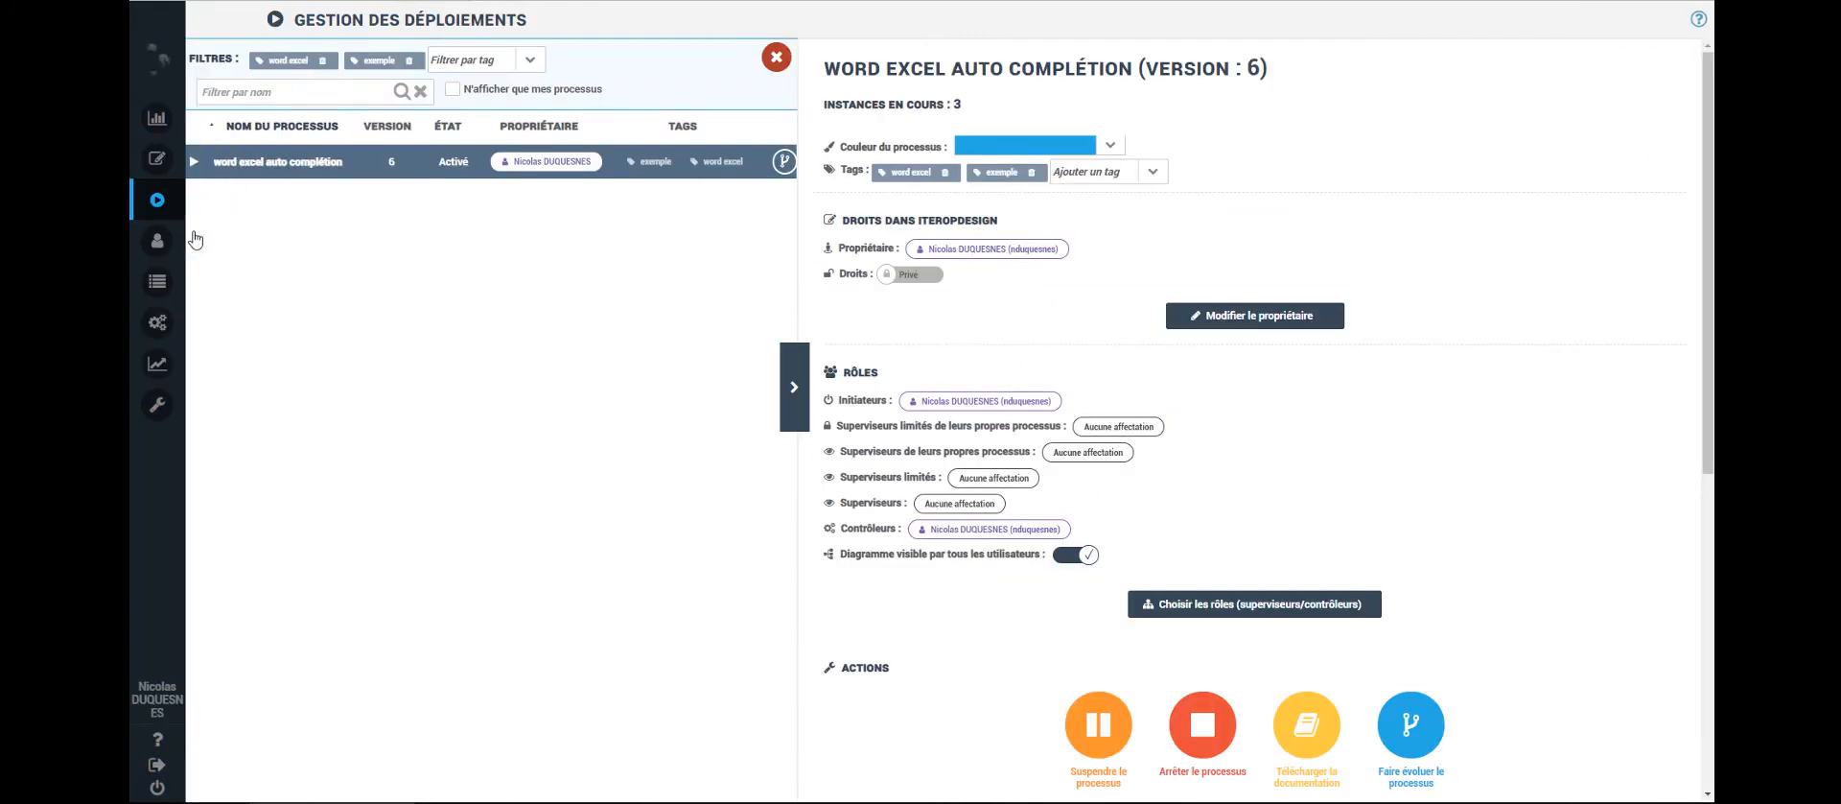
- Evolve the deployed process into editable version 7 and open it in the modeler
scroll(1012, 511, "down", 5)
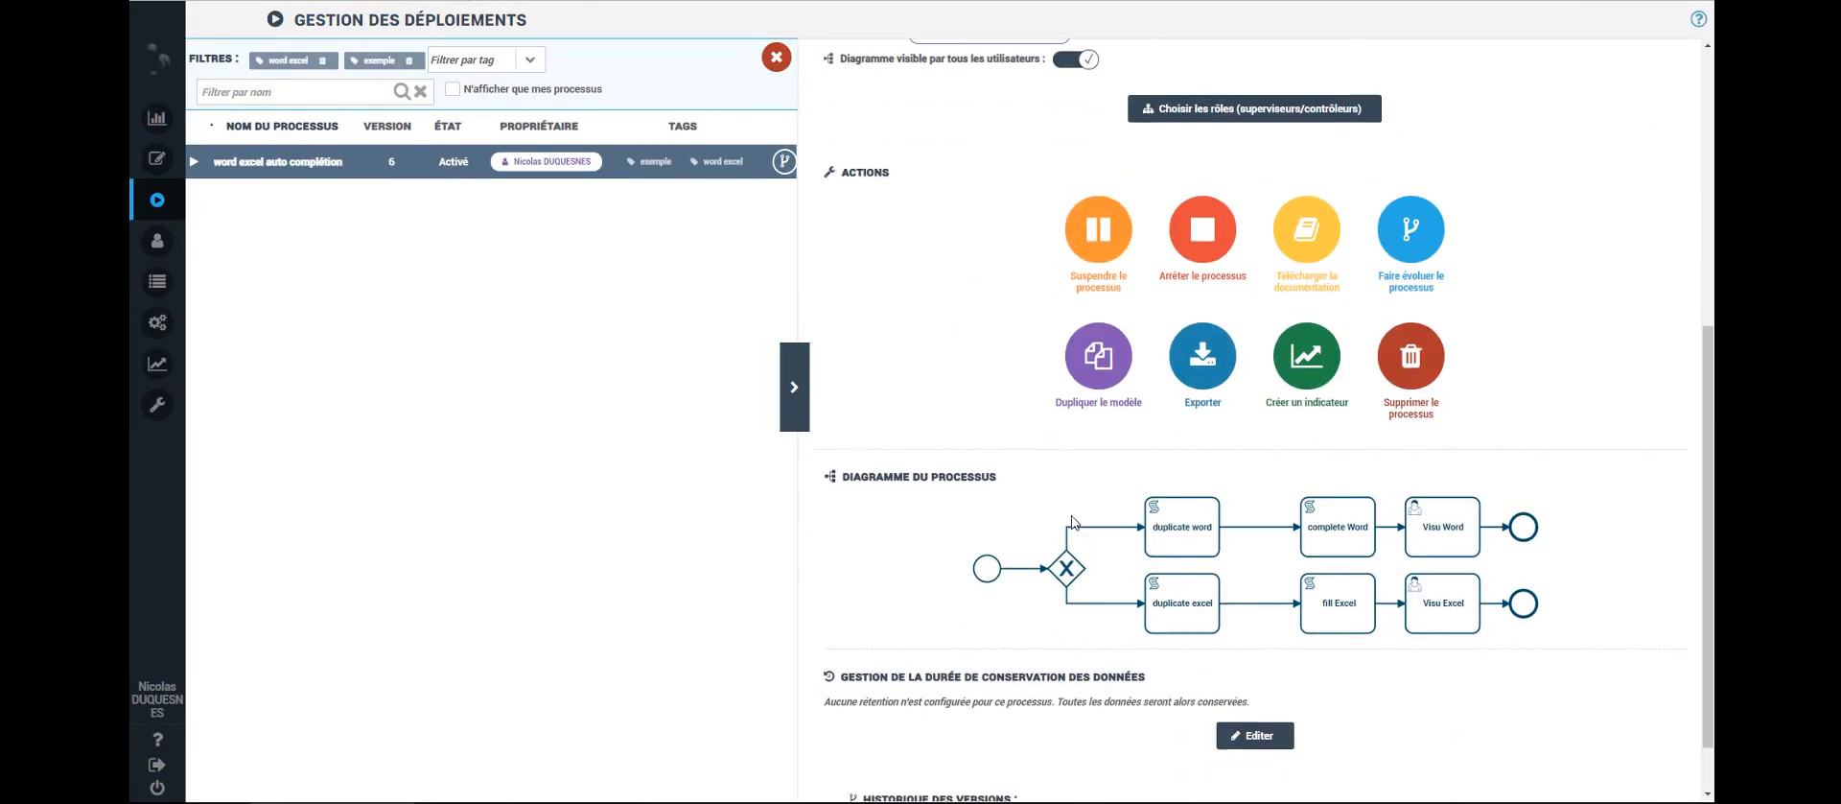
left_click(1407, 248)
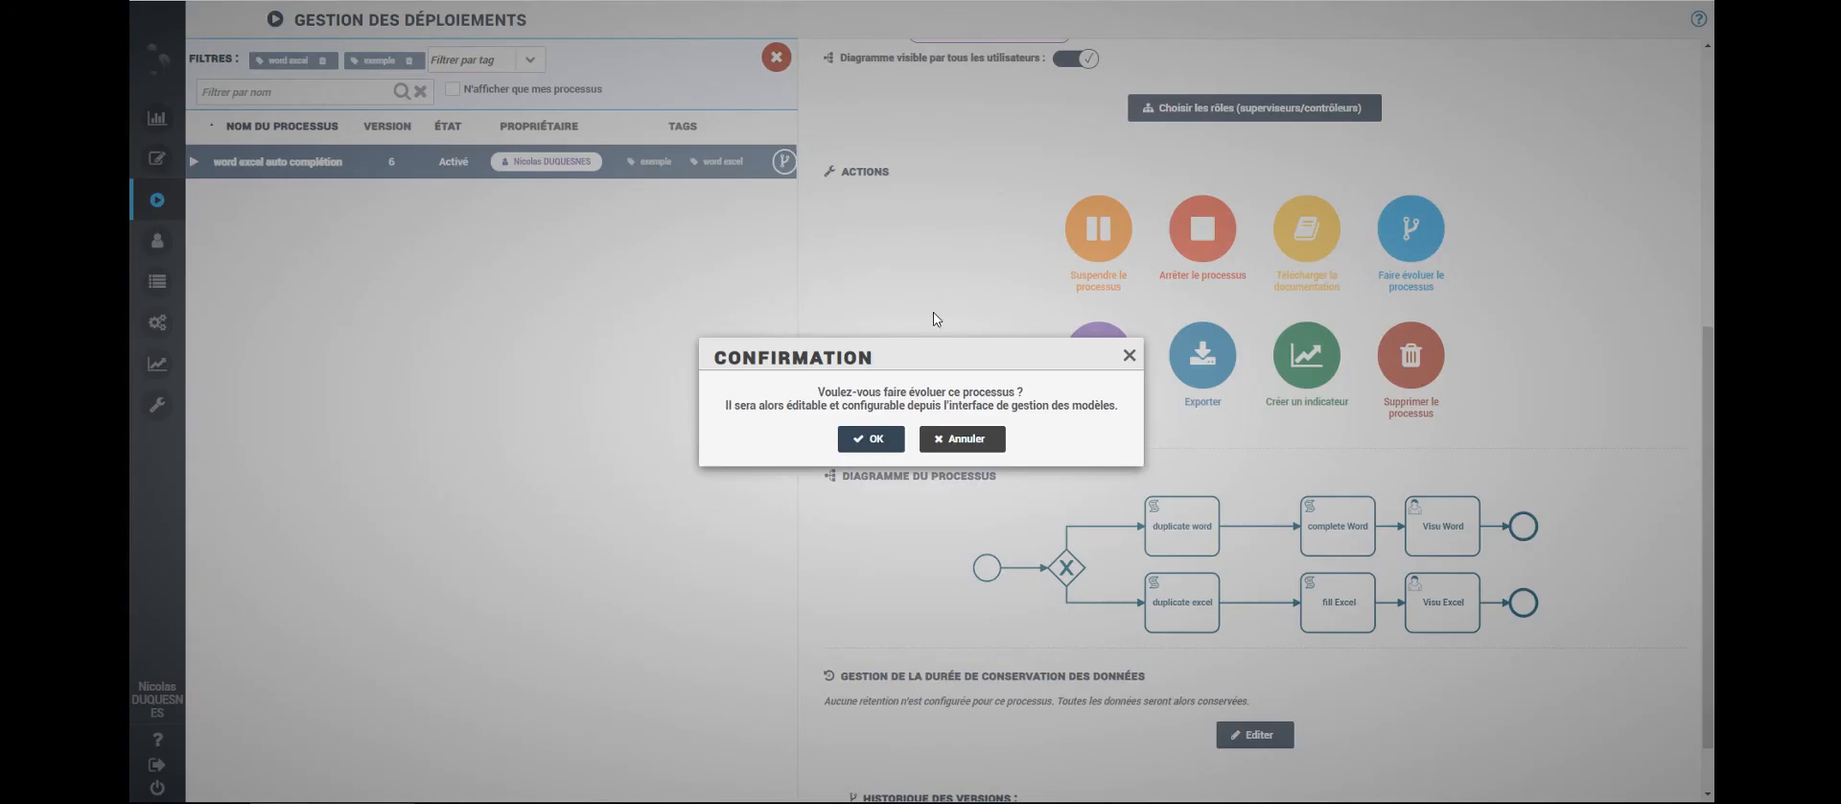
left_click(874, 441)
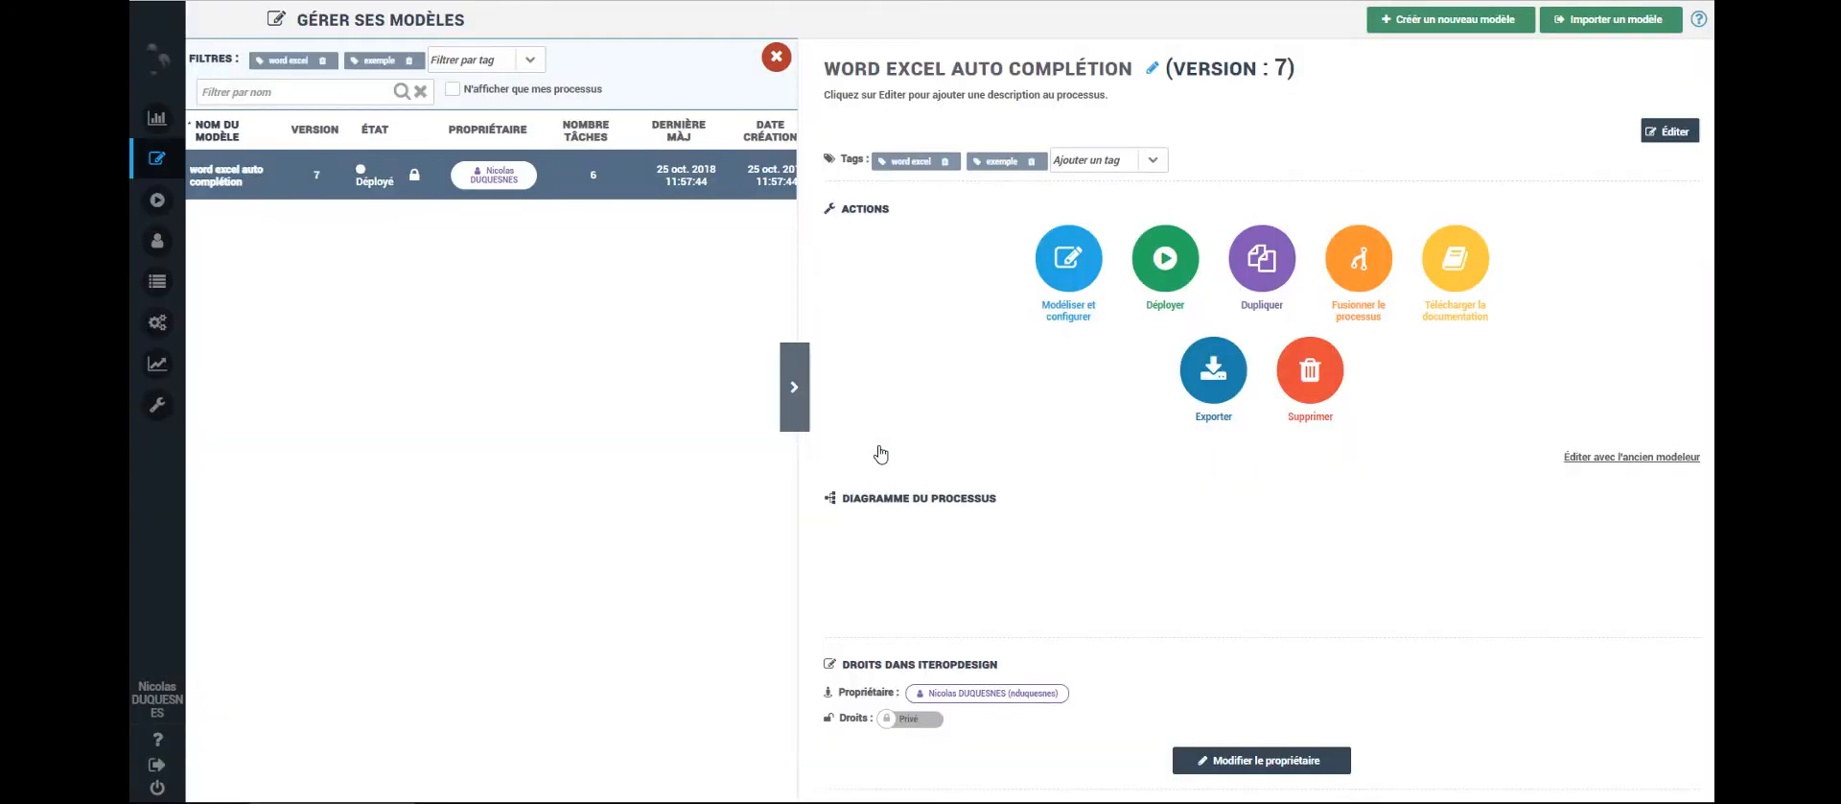
left_click(1058, 280)
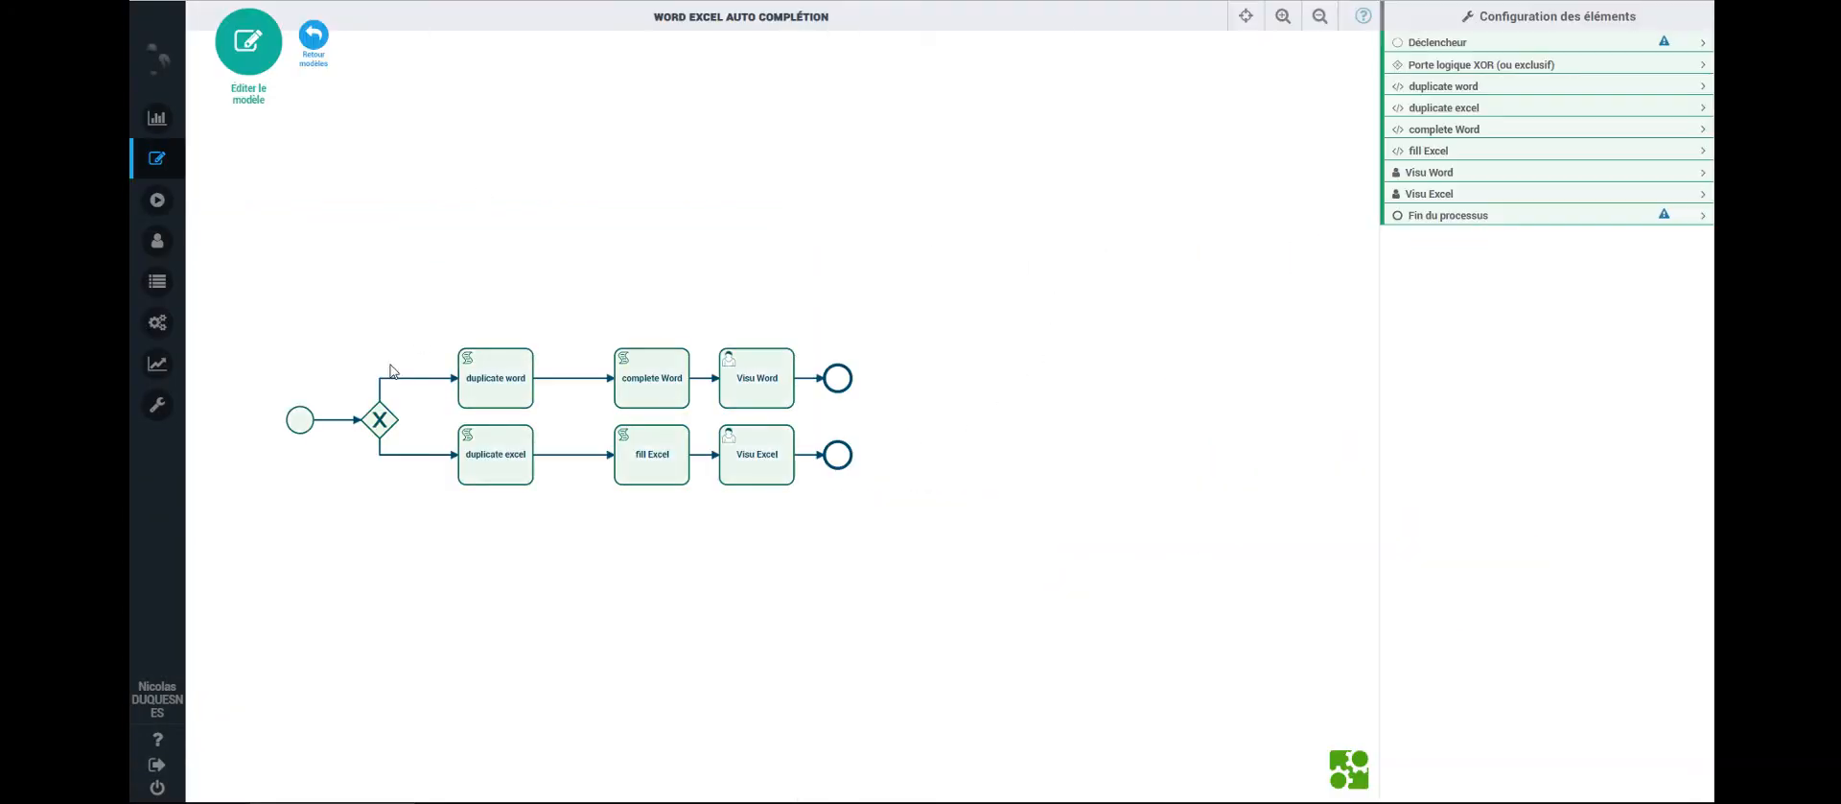
- Inspect the start event's form fields, including the type de fichier value list, then save the form
left_click(301, 422)
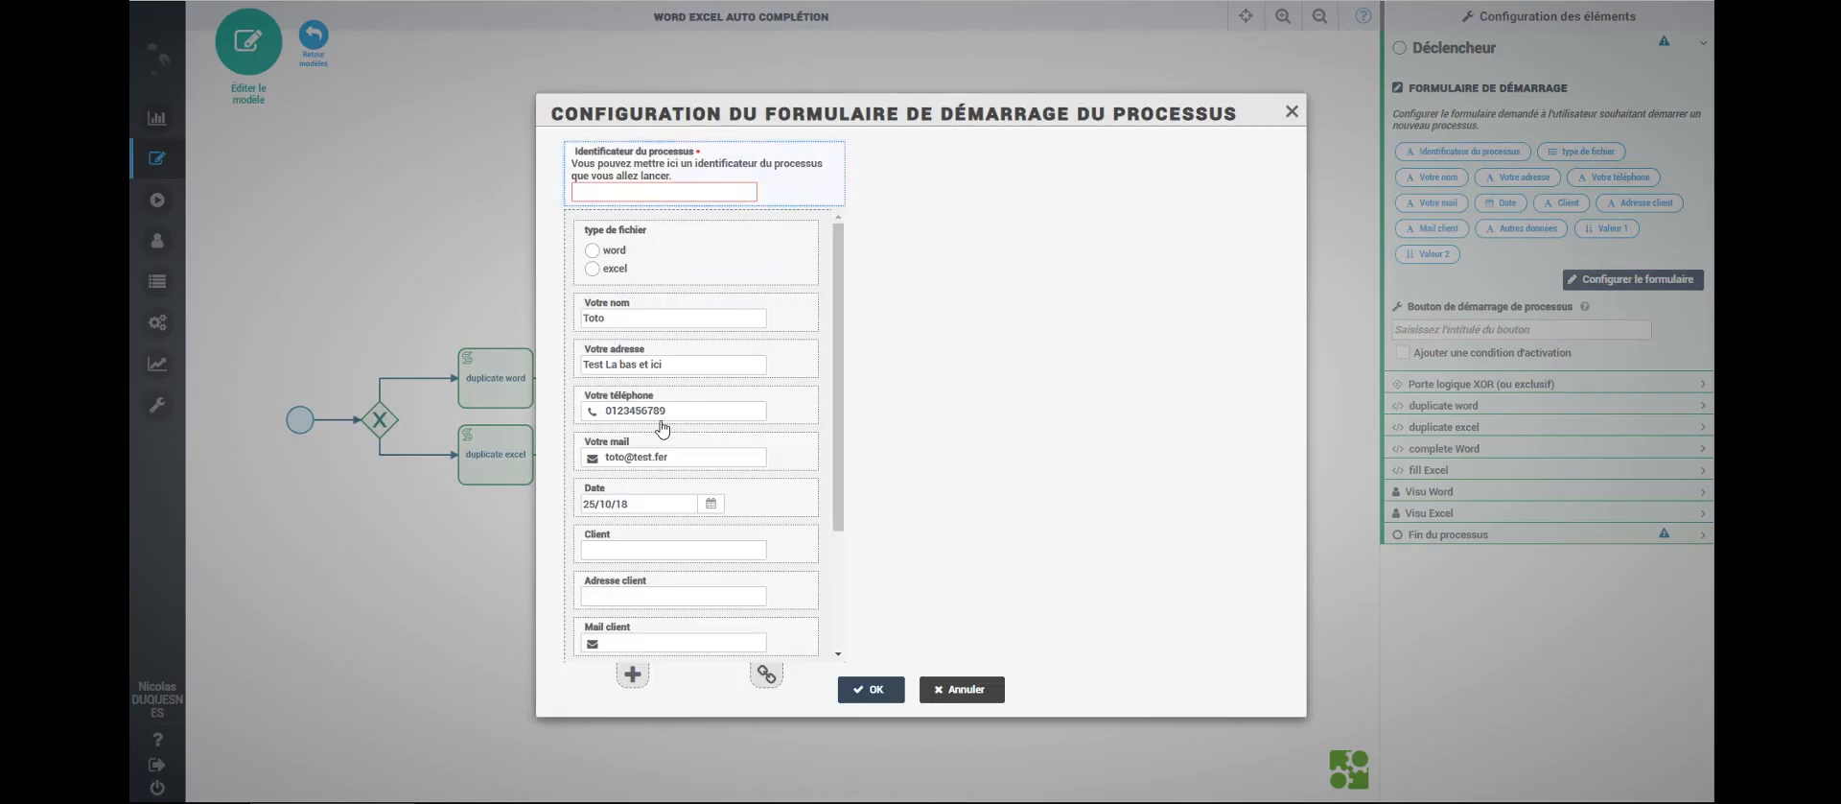
scroll(677, 479, "down", 3)
scroll(677, 487, "up", 3)
scroll(694, 534, "down", 3)
scroll(706, 460, "up", 3)
left_click(703, 267)
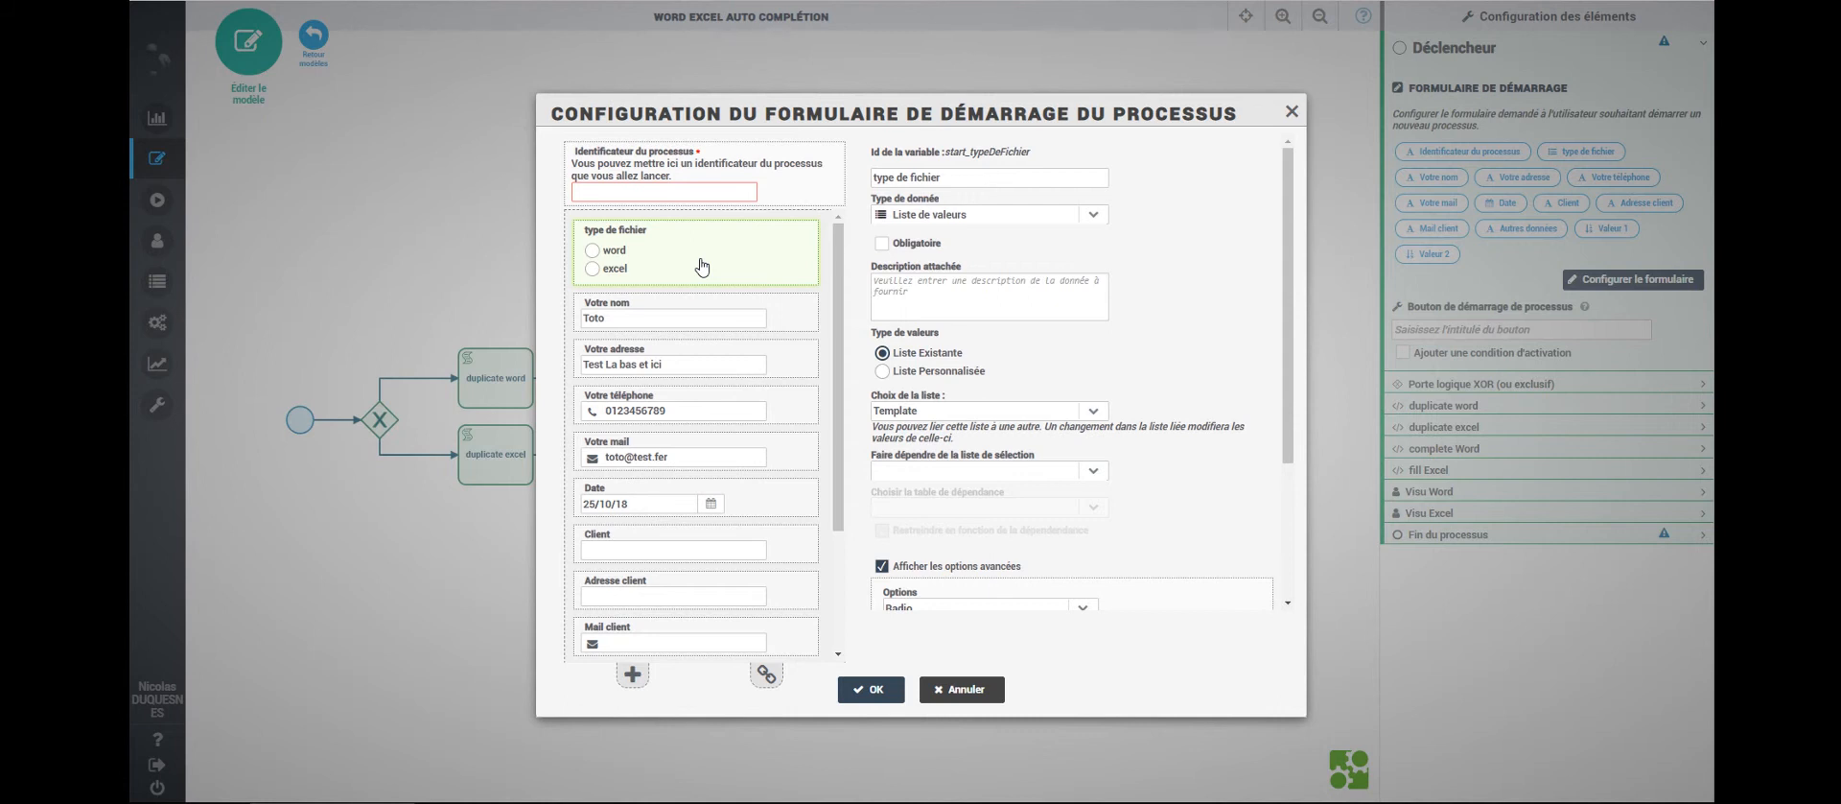
scroll(806, 443, "down", 3)
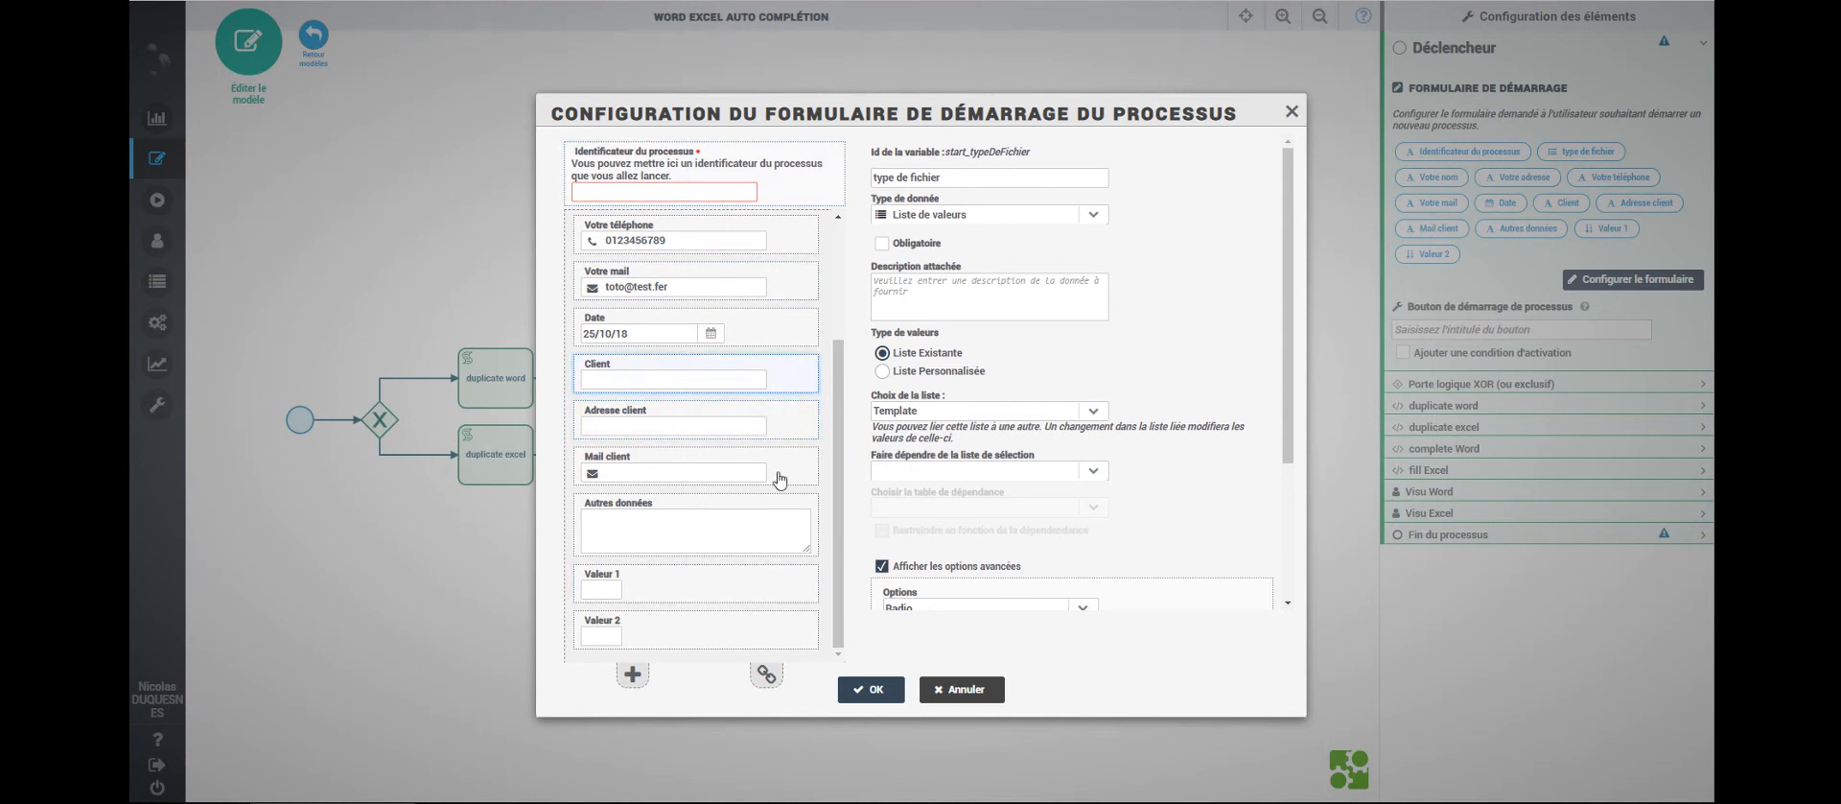
left_click(873, 690)
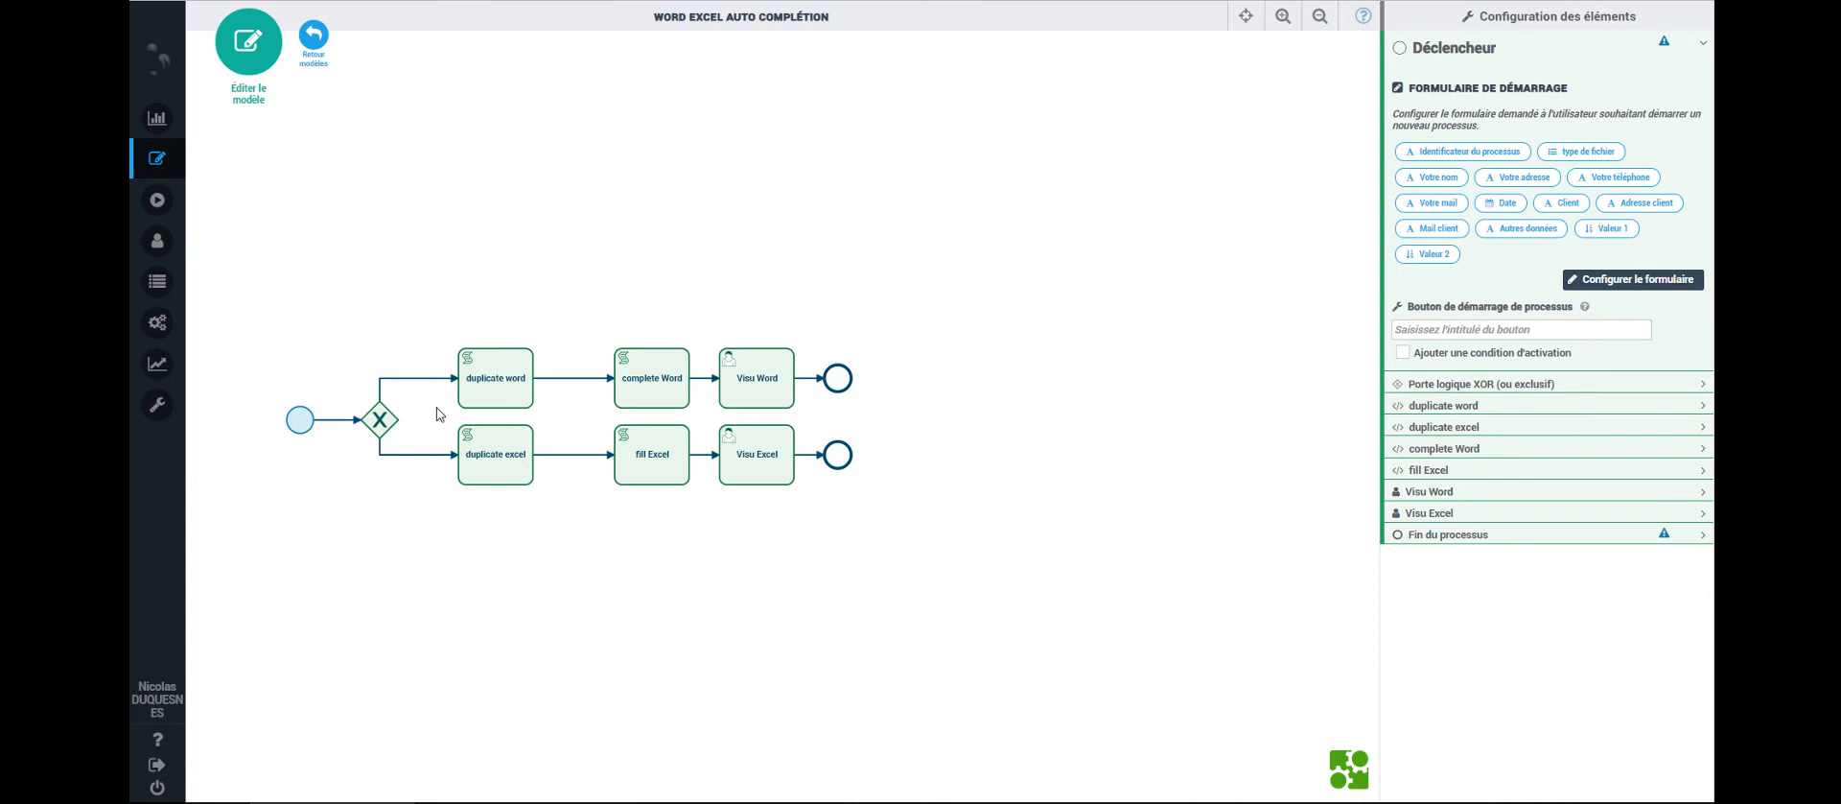
- Open the duplicate word task's script and select its execution.setVariable call
left_click(487, 369)
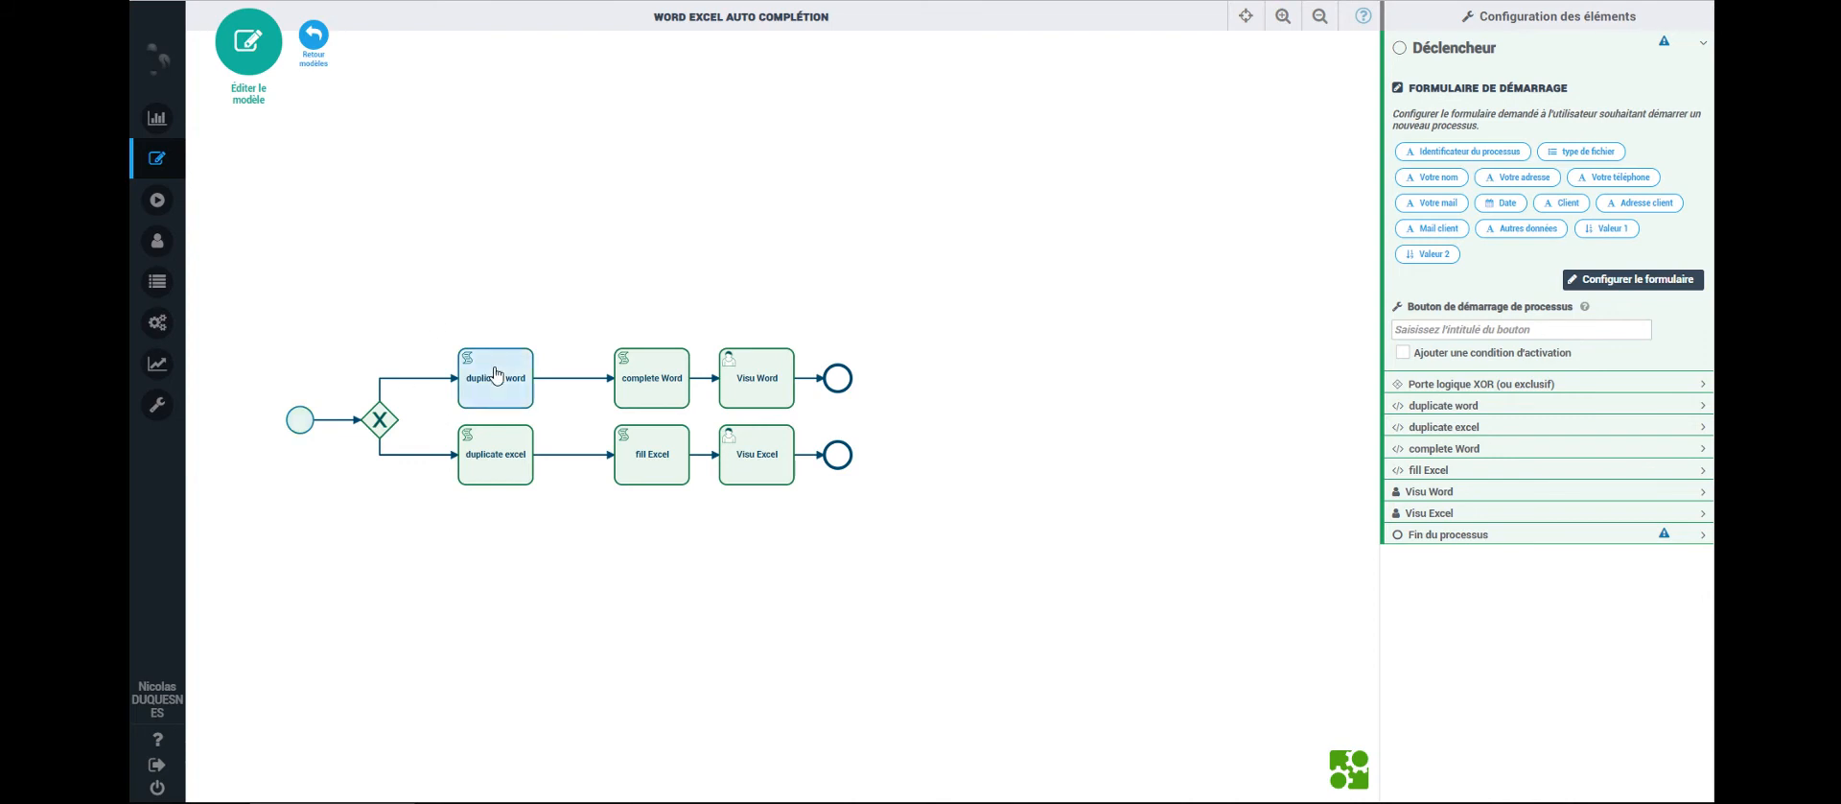
left_click(1639, 325)
left_click_drag(491, 205, 747, 206)
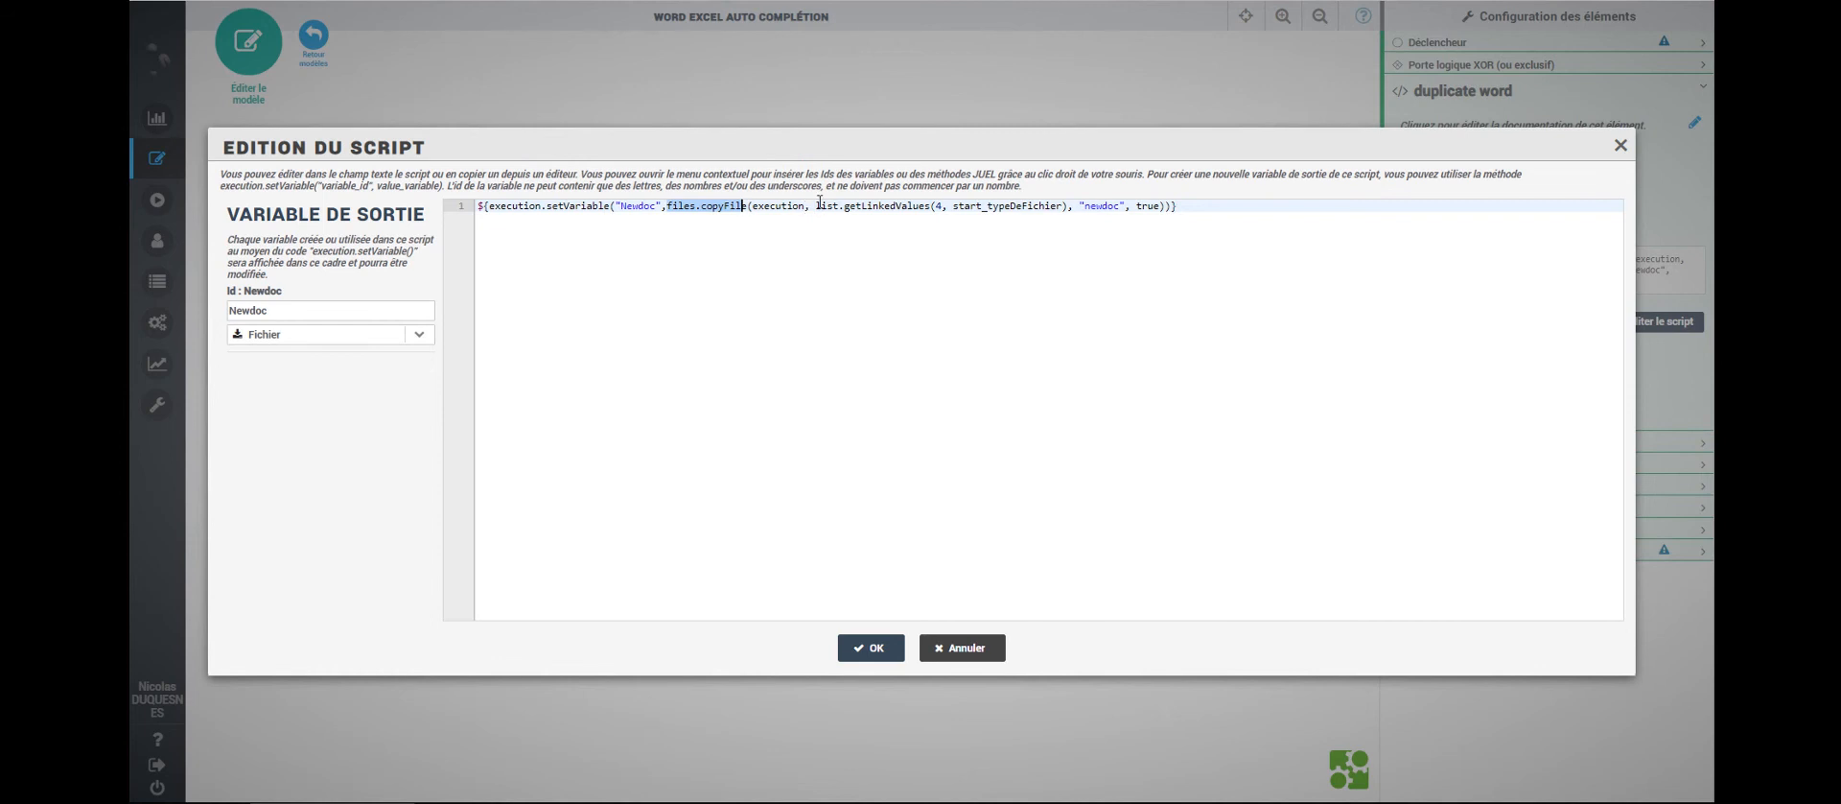
- Highlight list.getLinkedValues in the duplicate word script, then save the script
left_click_drag(816, 204, 927, 204)
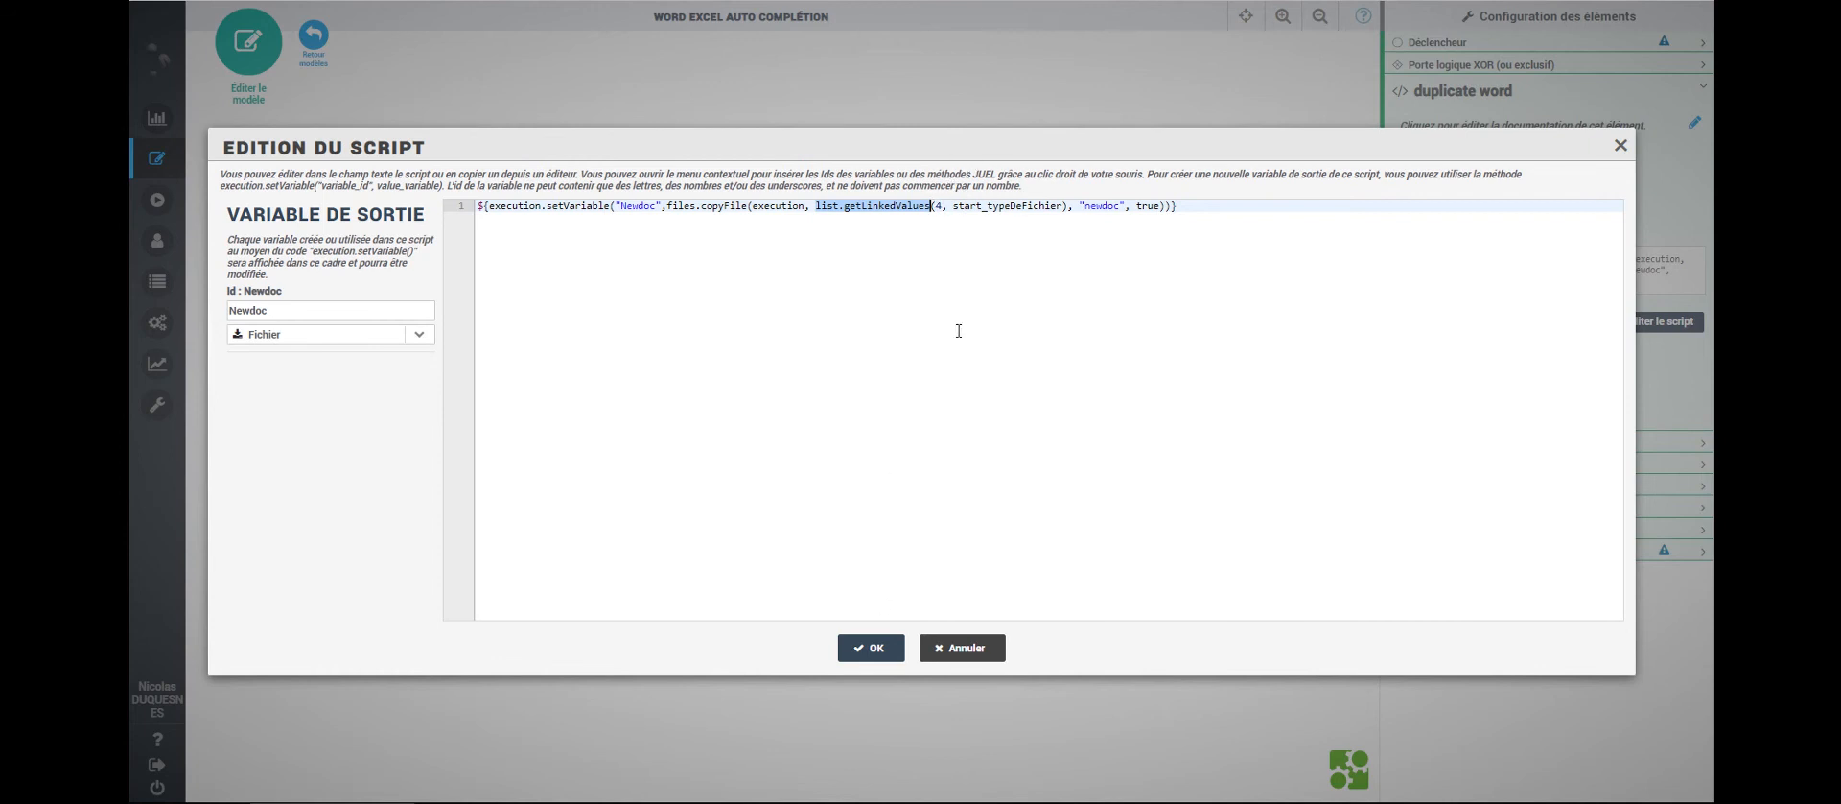
left_click(872, 648)
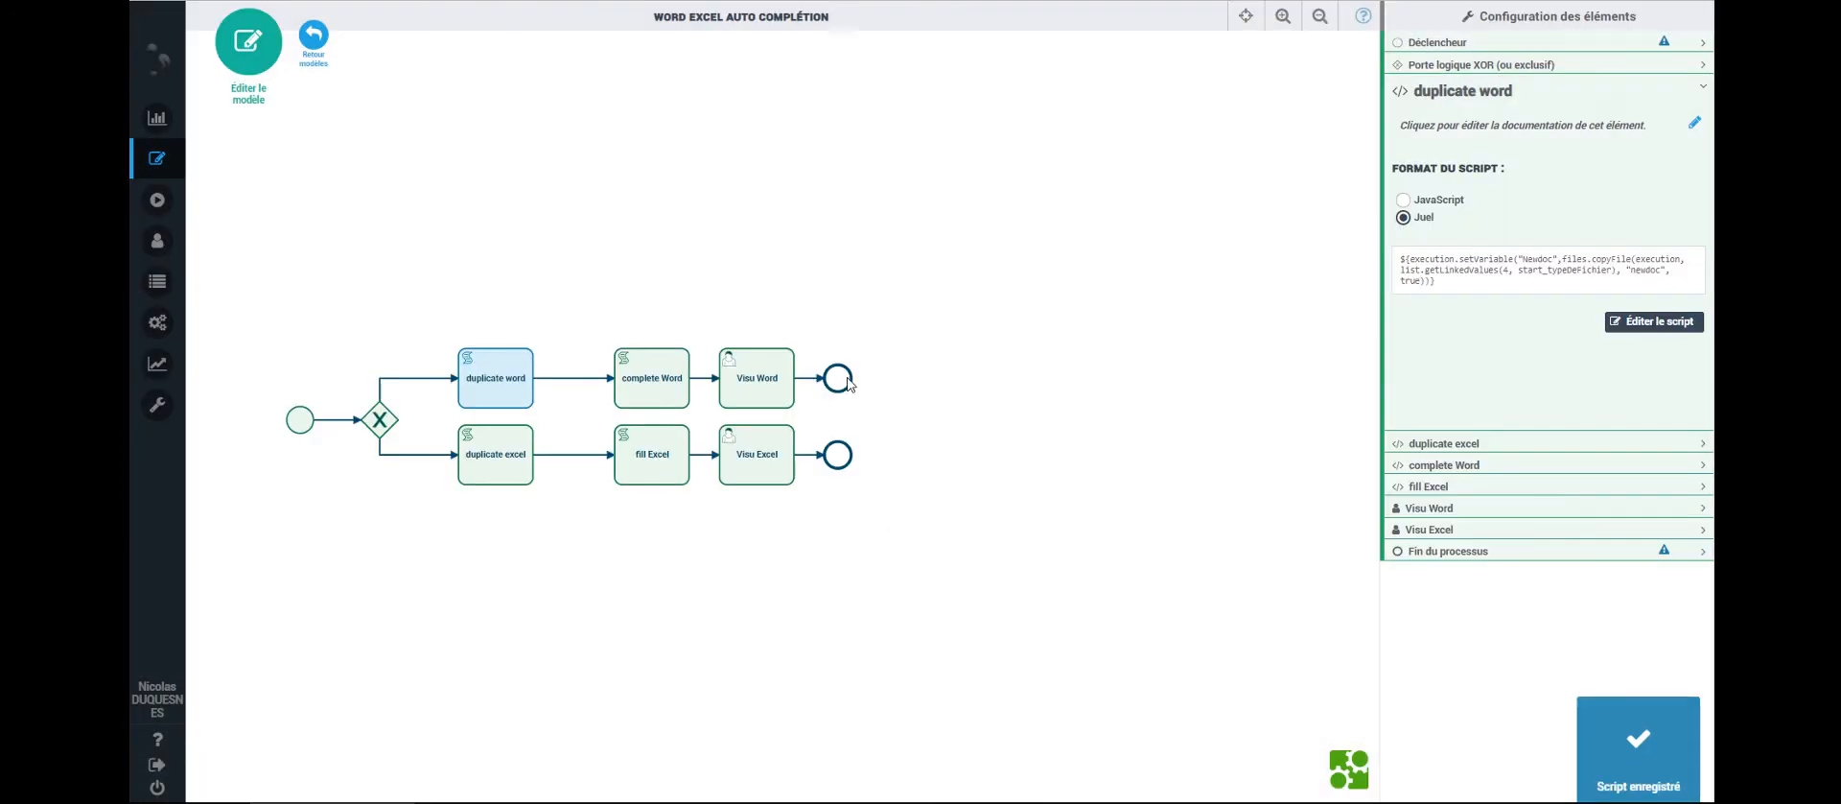
- Open the complete Word task's script and point out its setVariable target 'wordrempli'
left_click(661, 385)
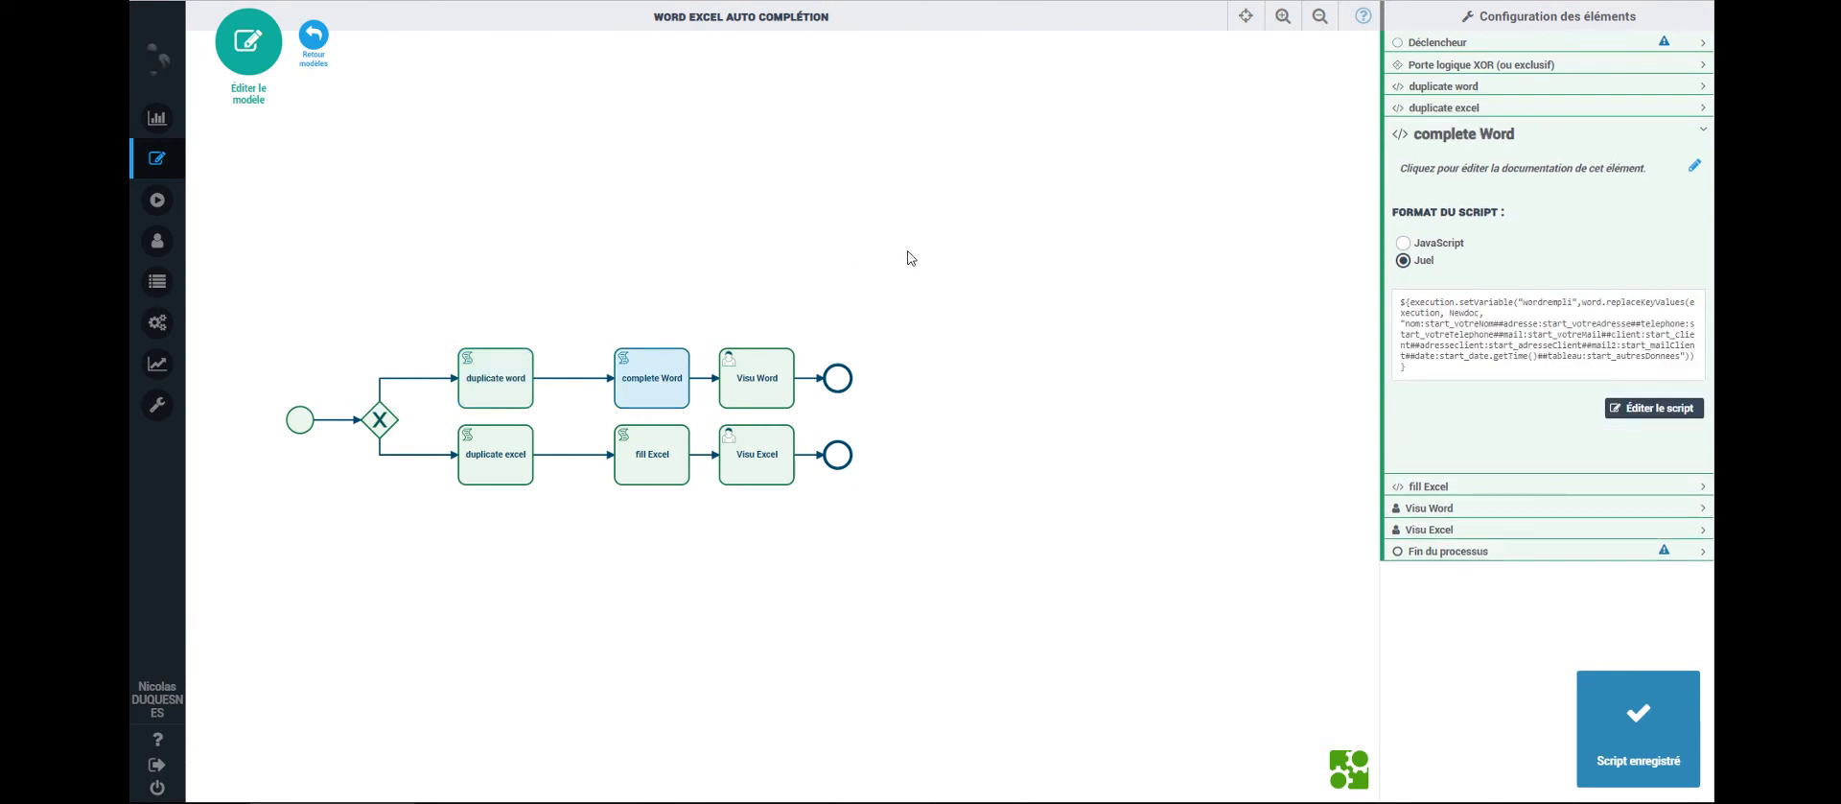
left_click(1657, 410)
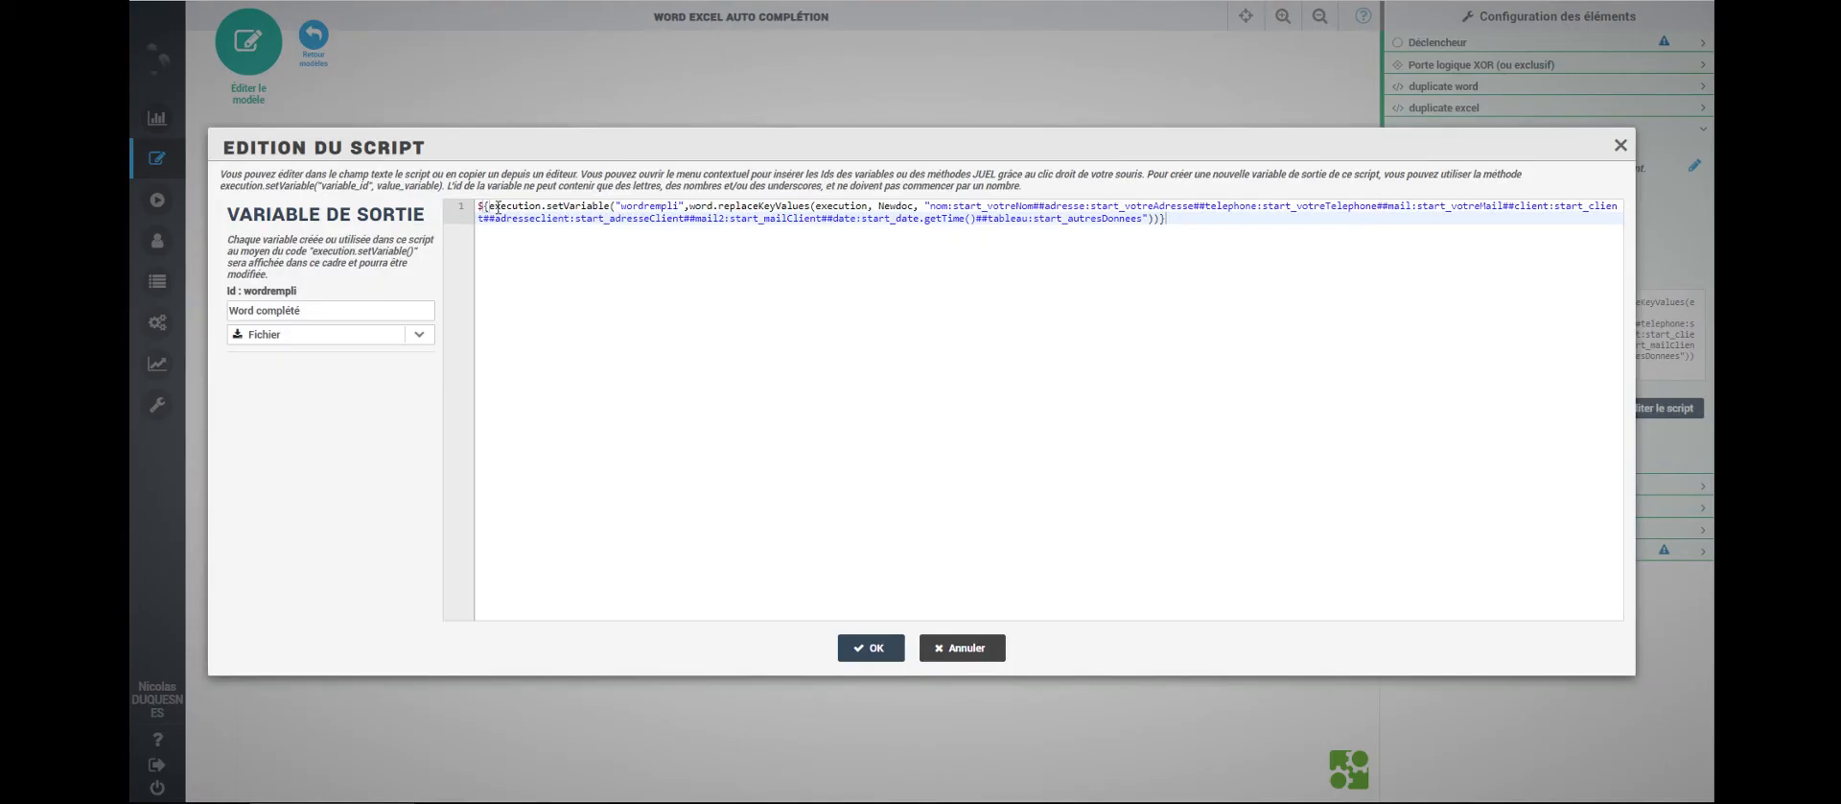
left_click_drag(483, 206, 676, 207)
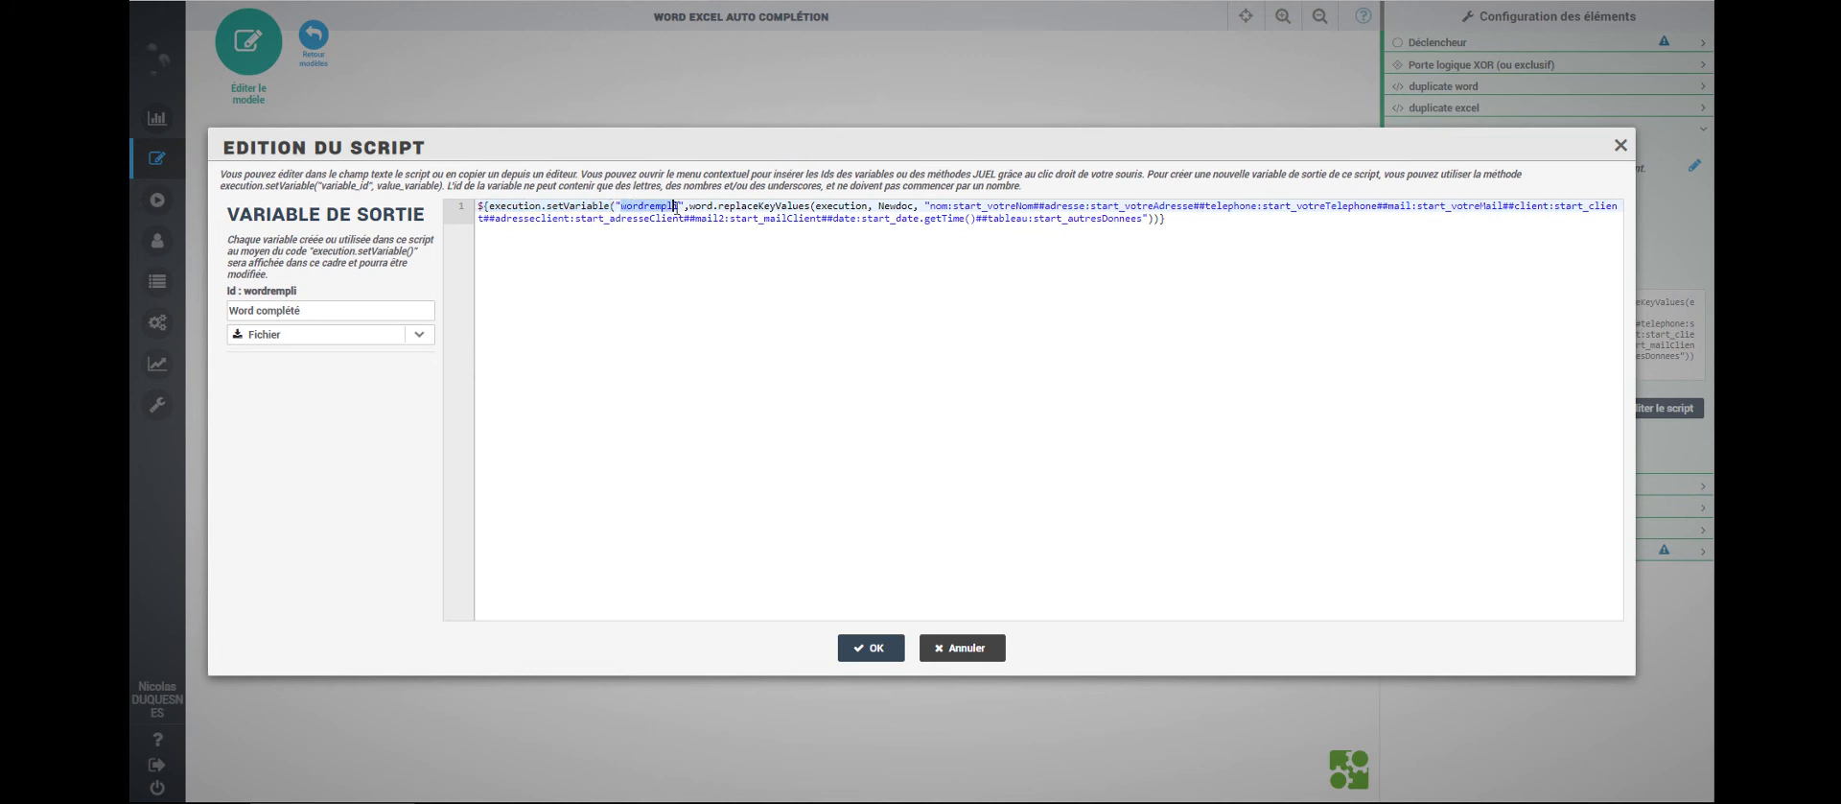
left_click(688, 206)
- Highlight the replaceKeyValues call and its key-to-variable mapping string, including start_votreNom
left_click_drag(759, 206, 775, 206)
left_click_drag(718, 207, 811, 207)
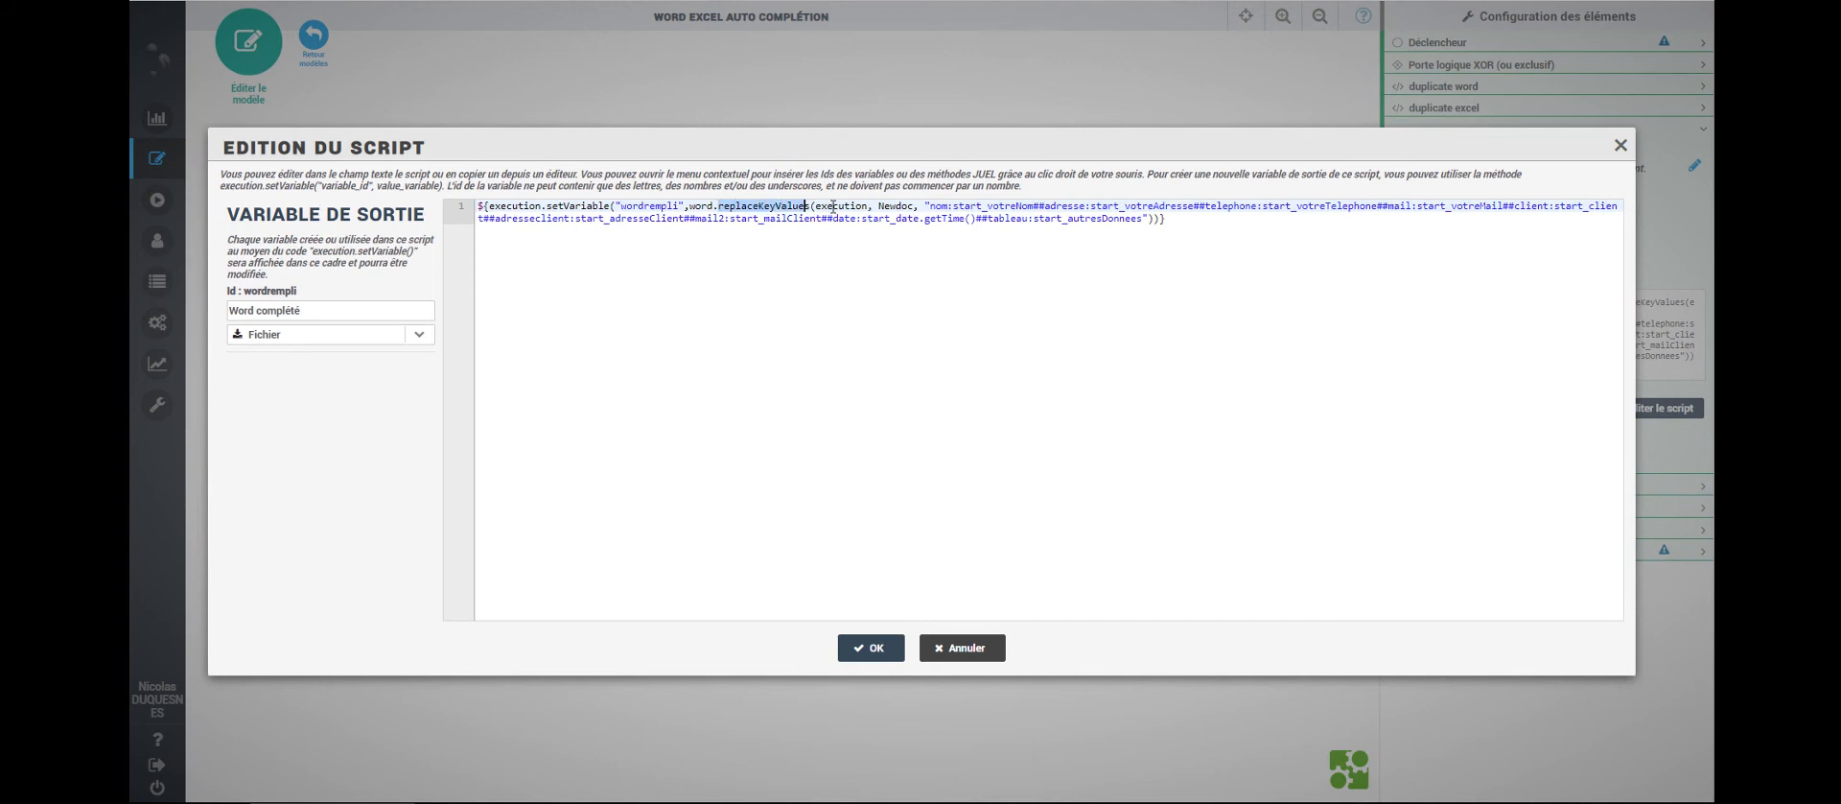
left_click_drag(930, 205, 1142, 218)
left_click(953, 207)
left_click_drag(926, 206, 1034, 206)
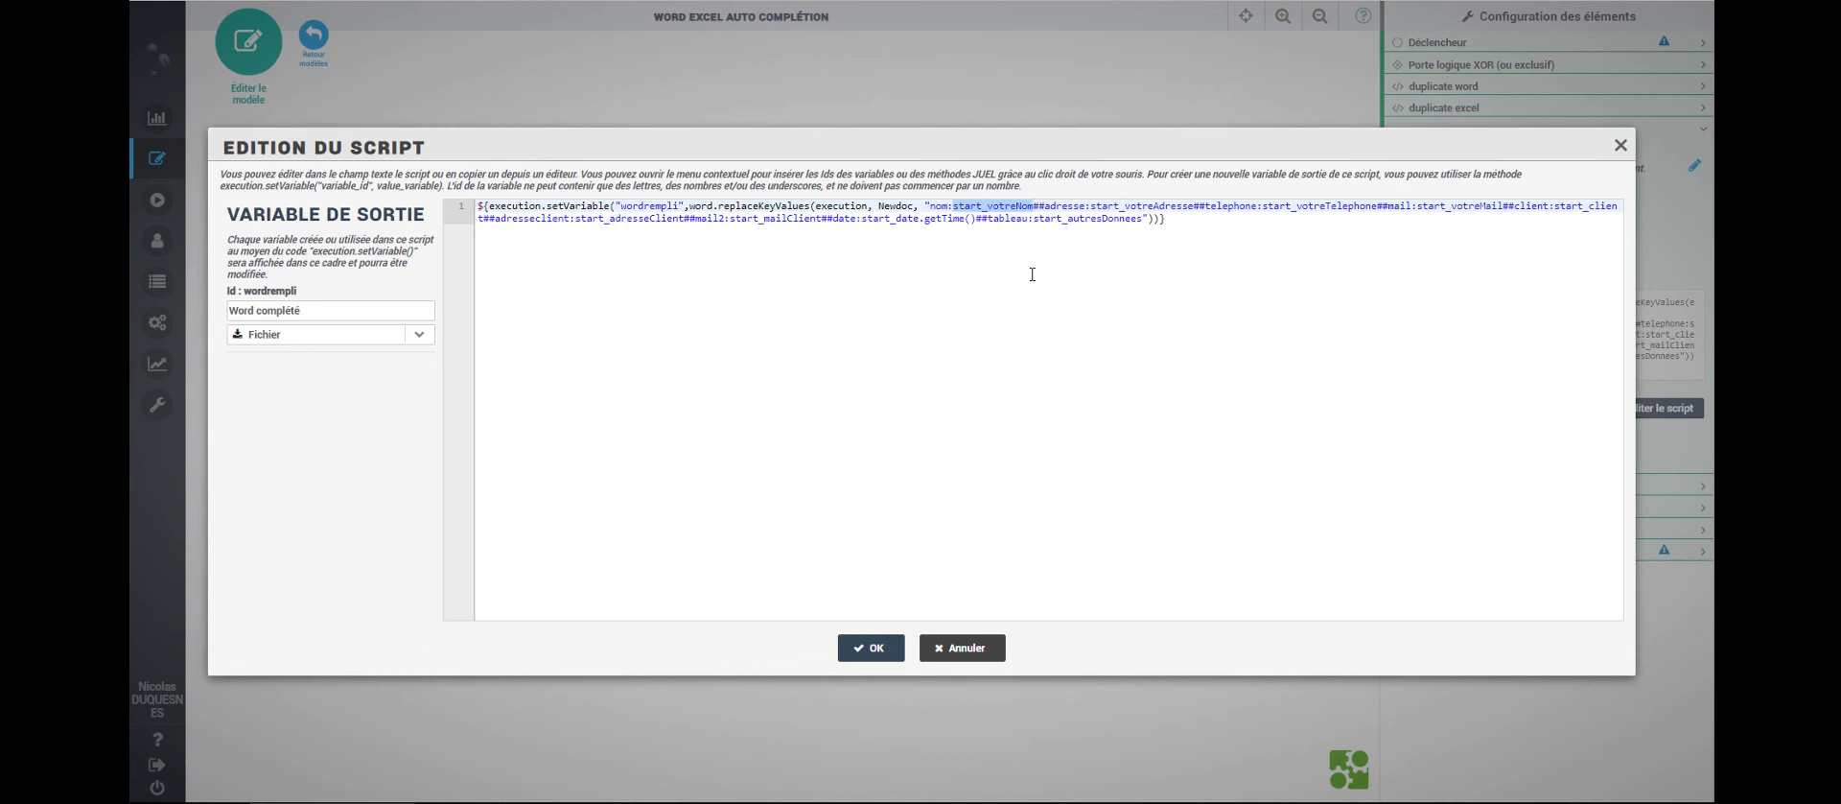
left_click(985, 238)
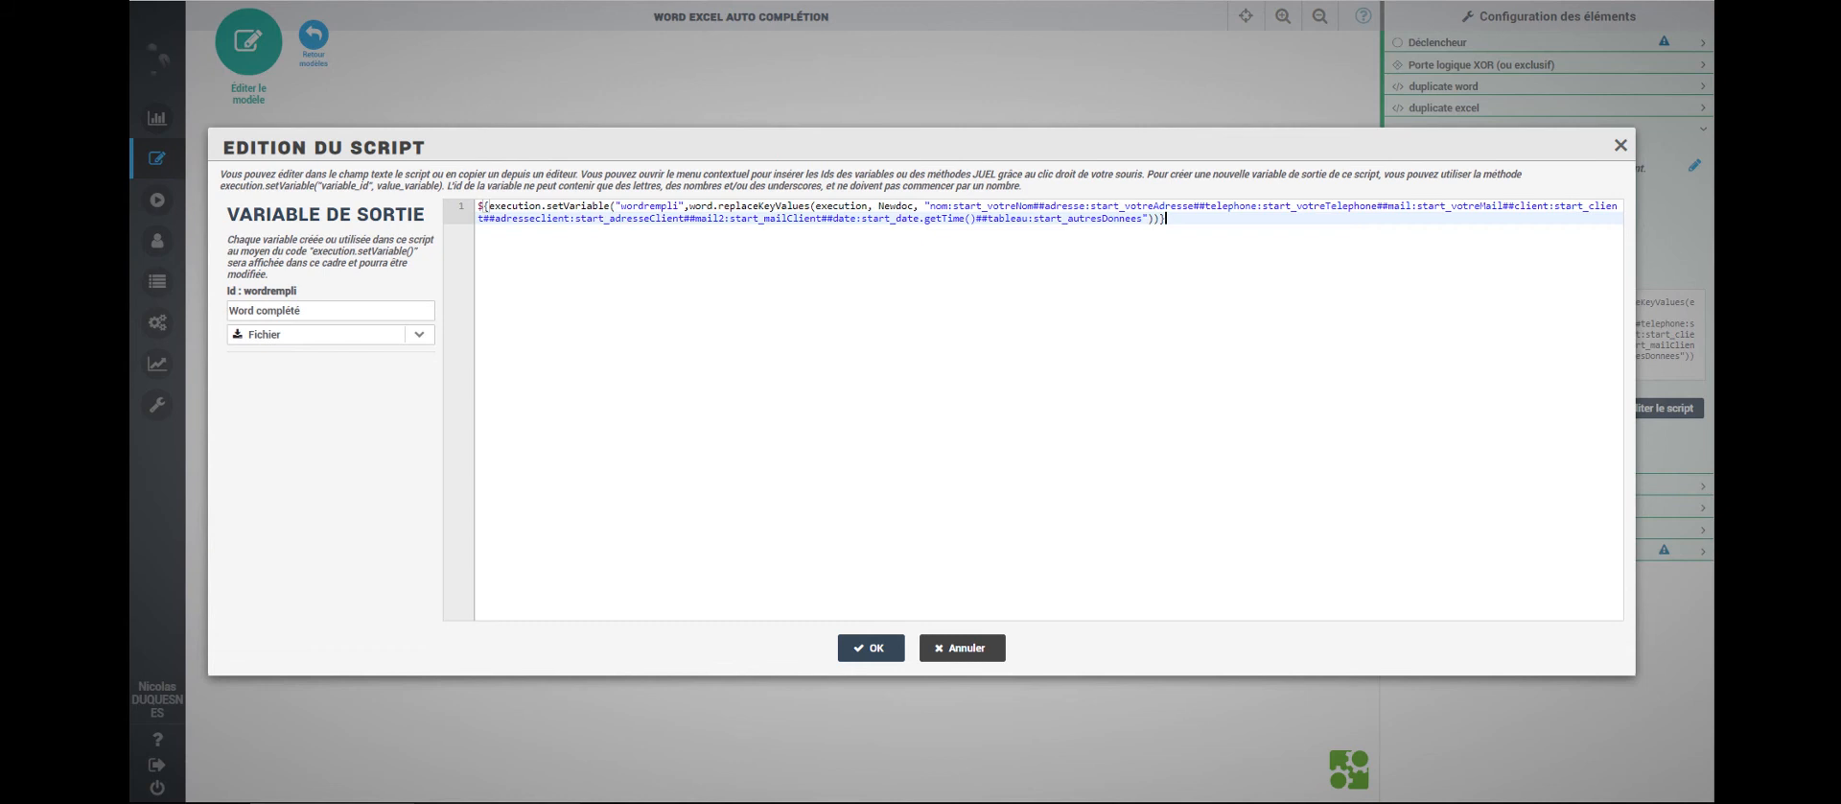
mouse_move(496, 803)
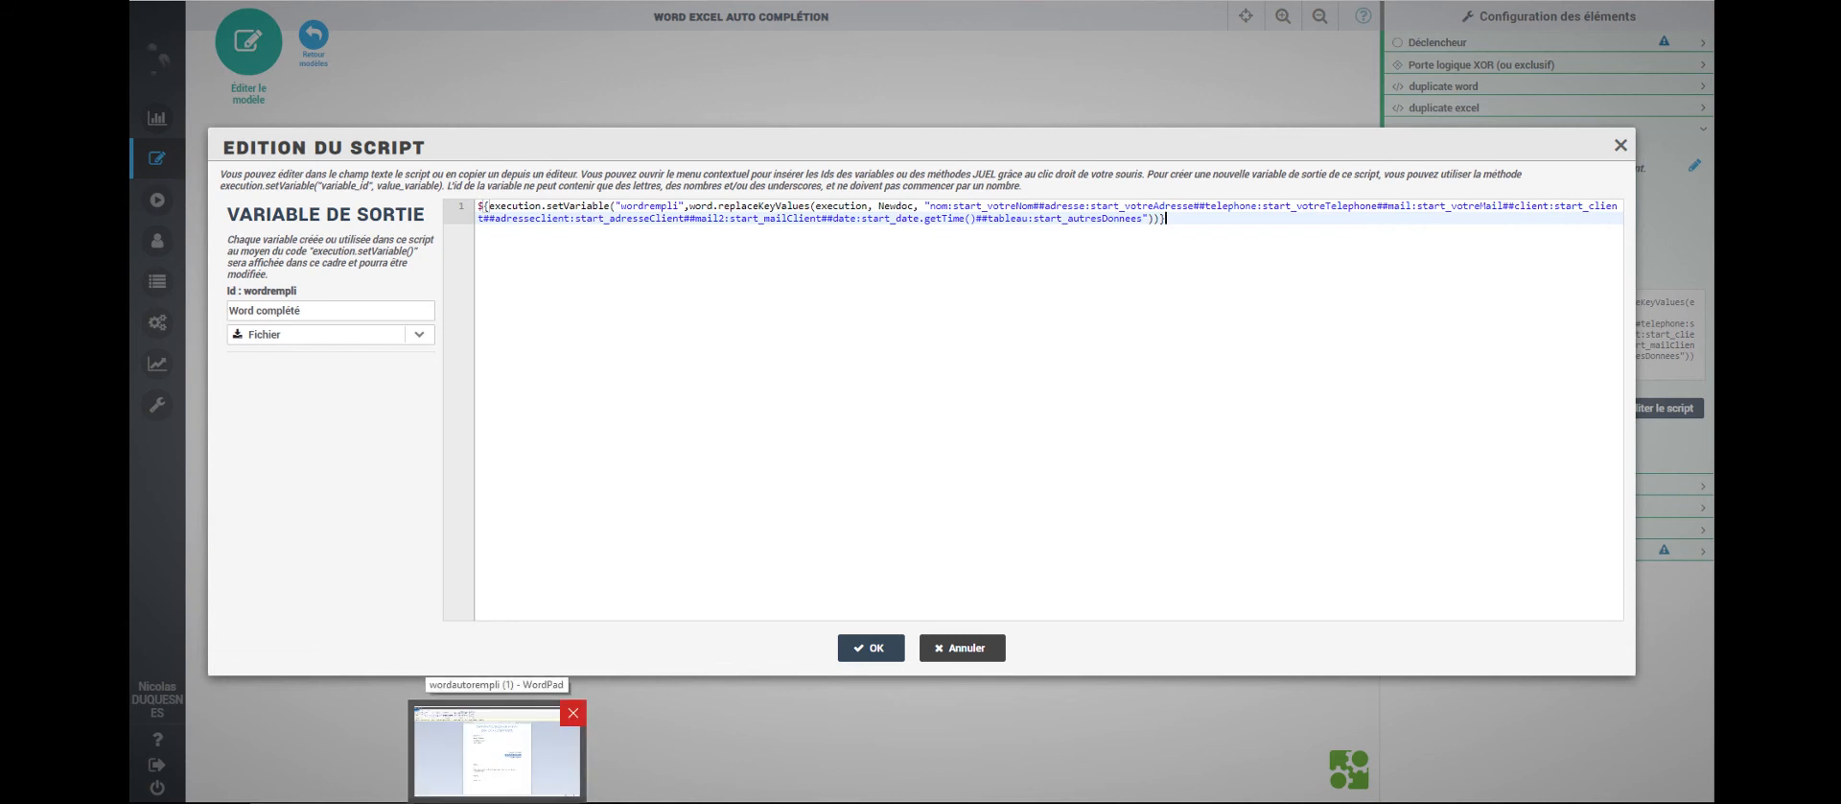
left_click(496, 801)
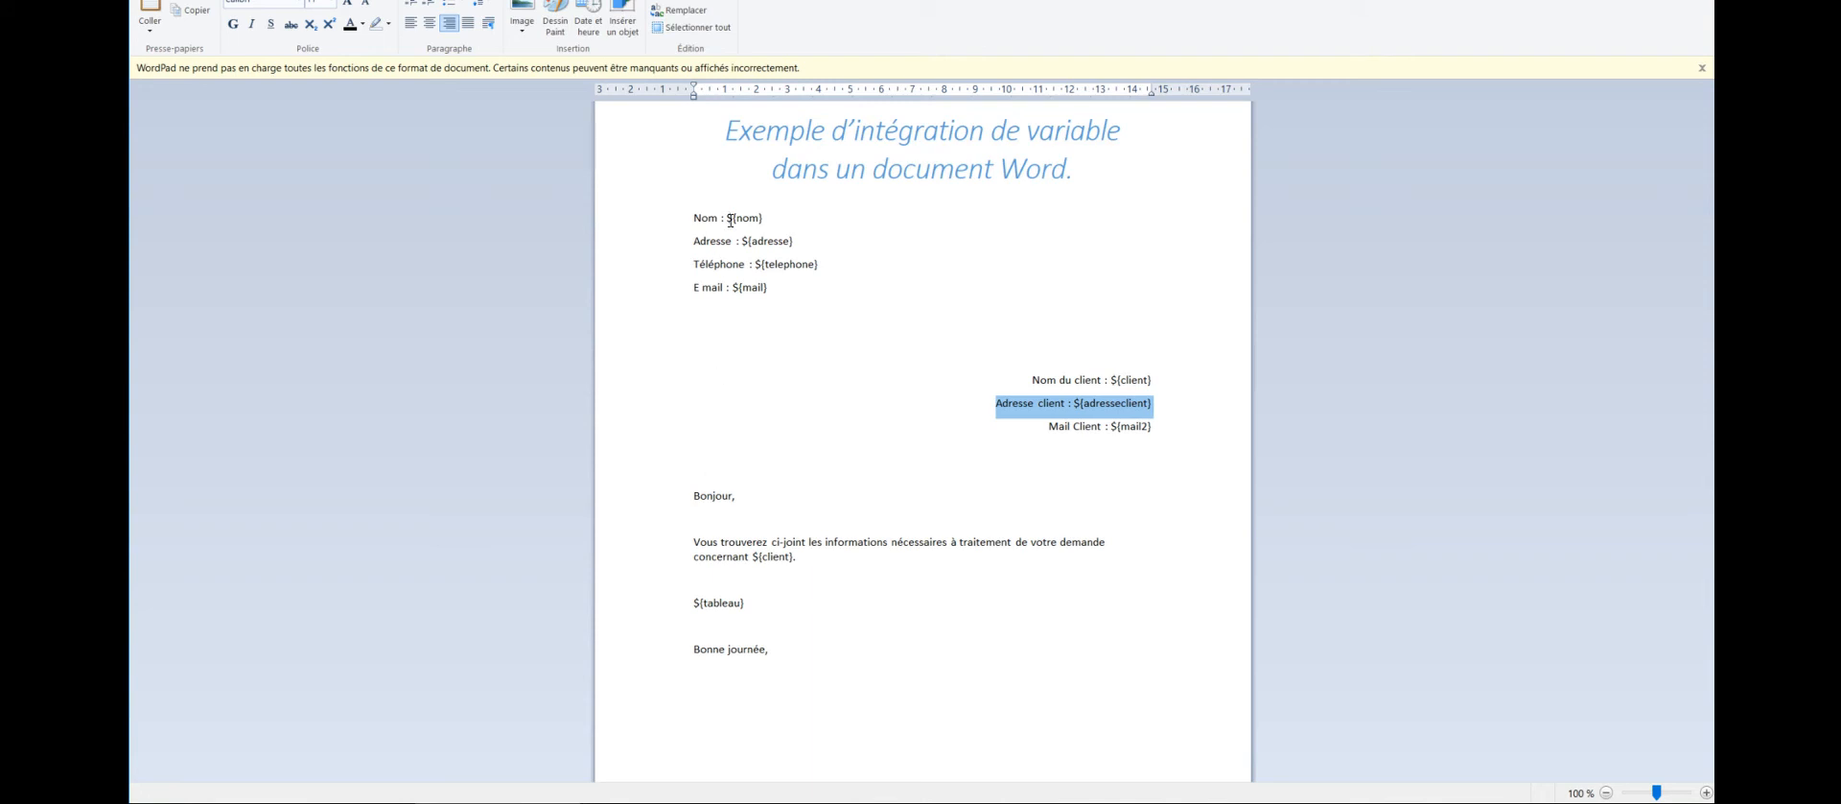
left_click_drag(722, 218, 764, 219)
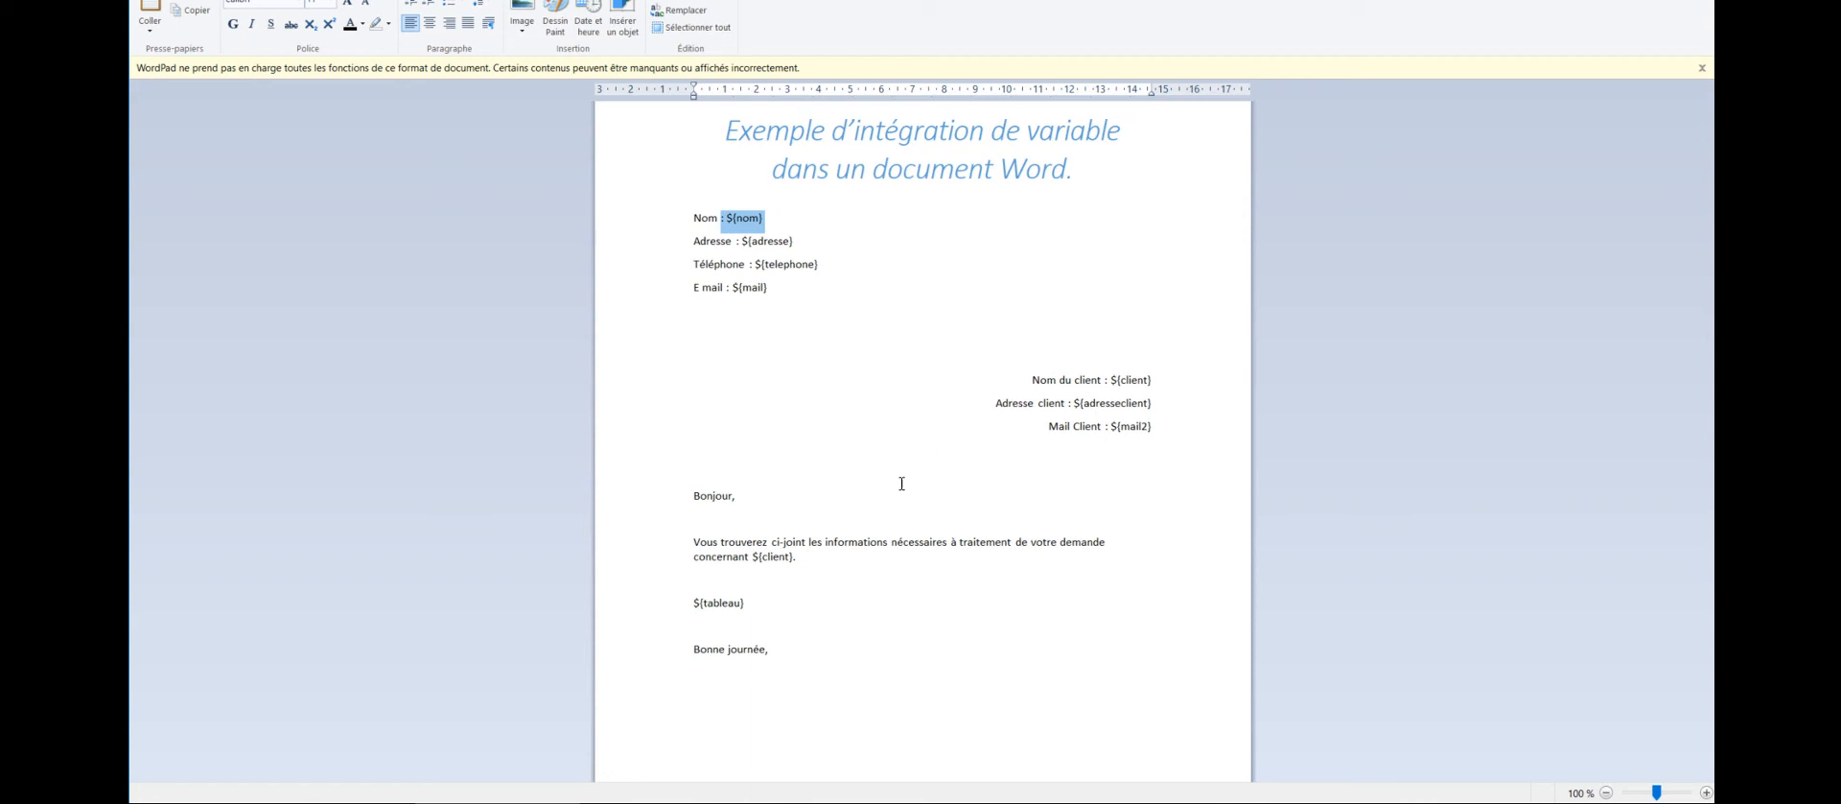
left_click(685, 610)
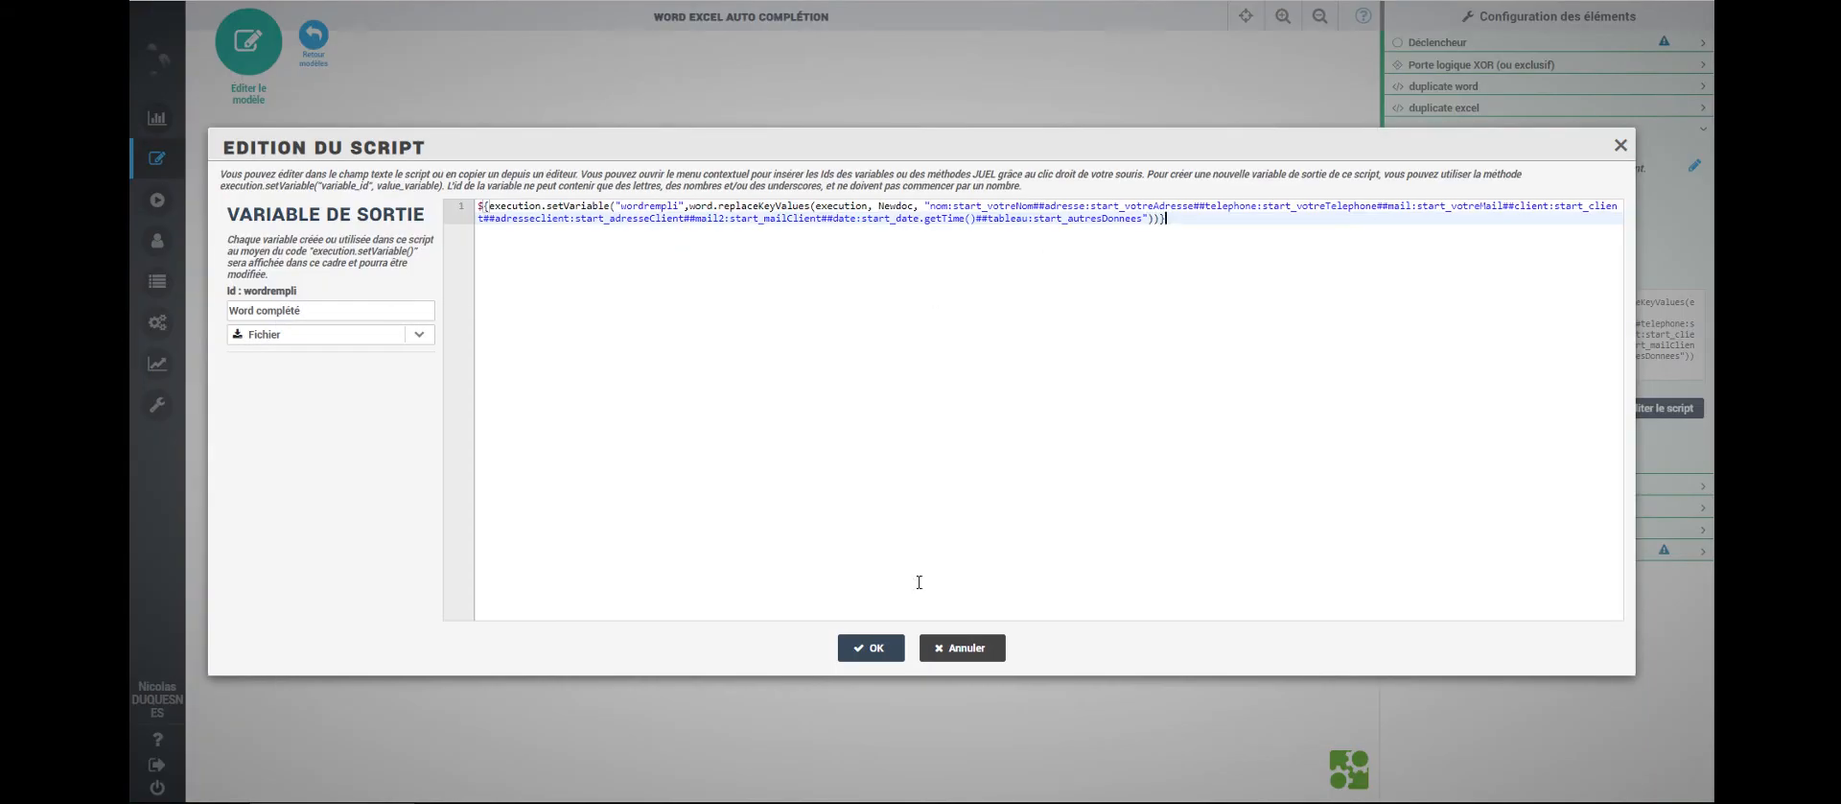
- Save the complete Word script, then display the duplicate excel task's copyFile script into 'newexcel'
left_click(882, 660)
left_click(757, 384)
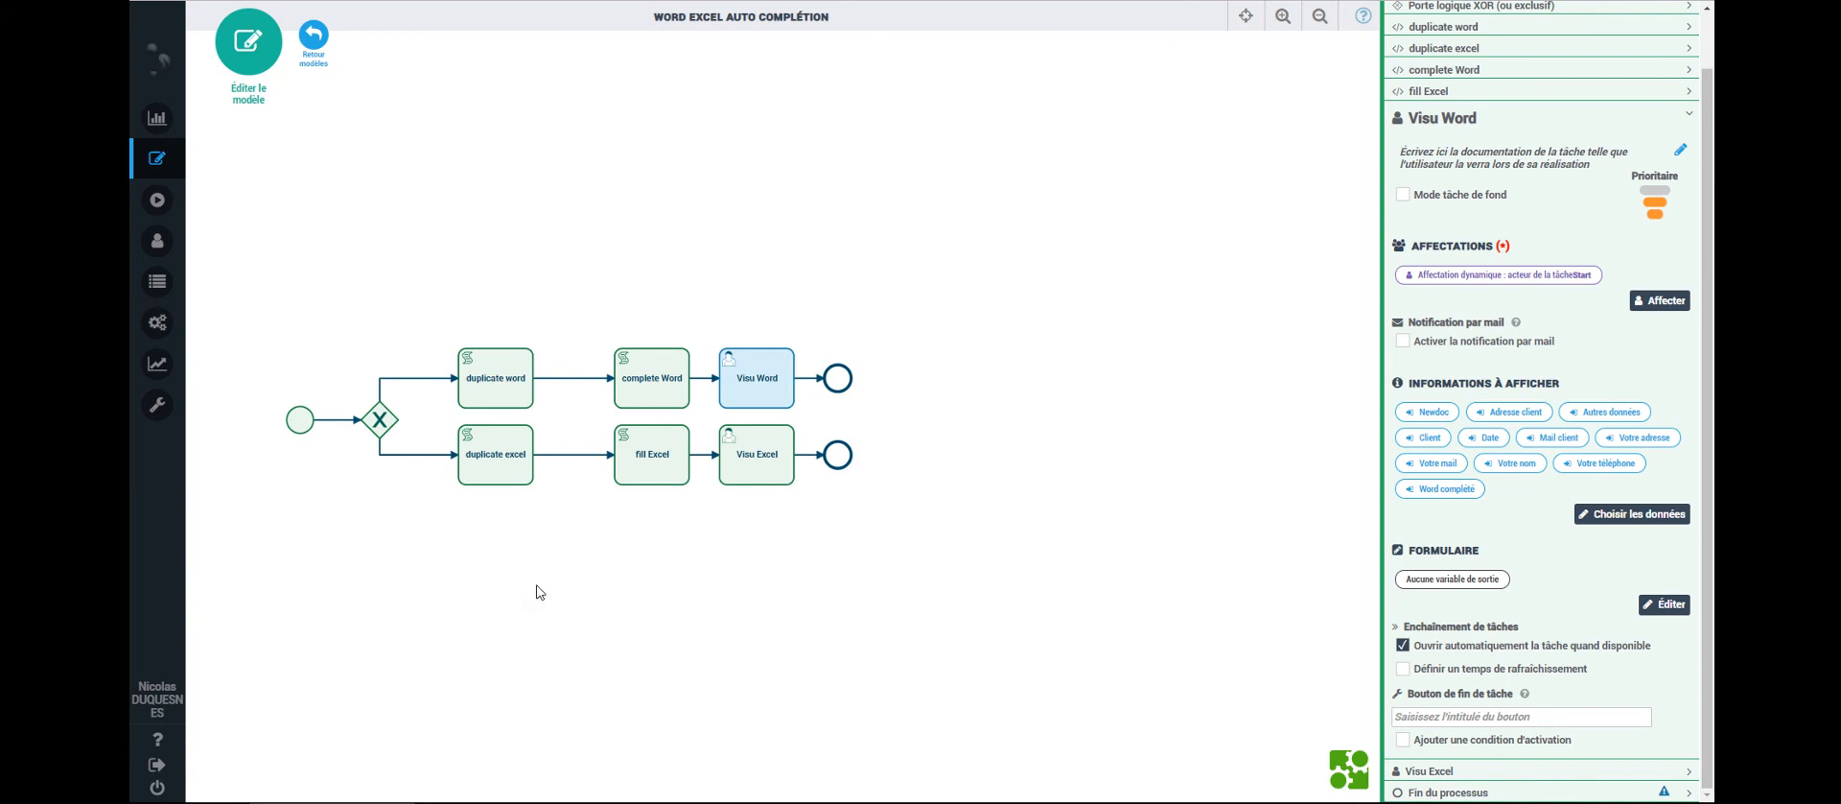
left_click(498, 473)
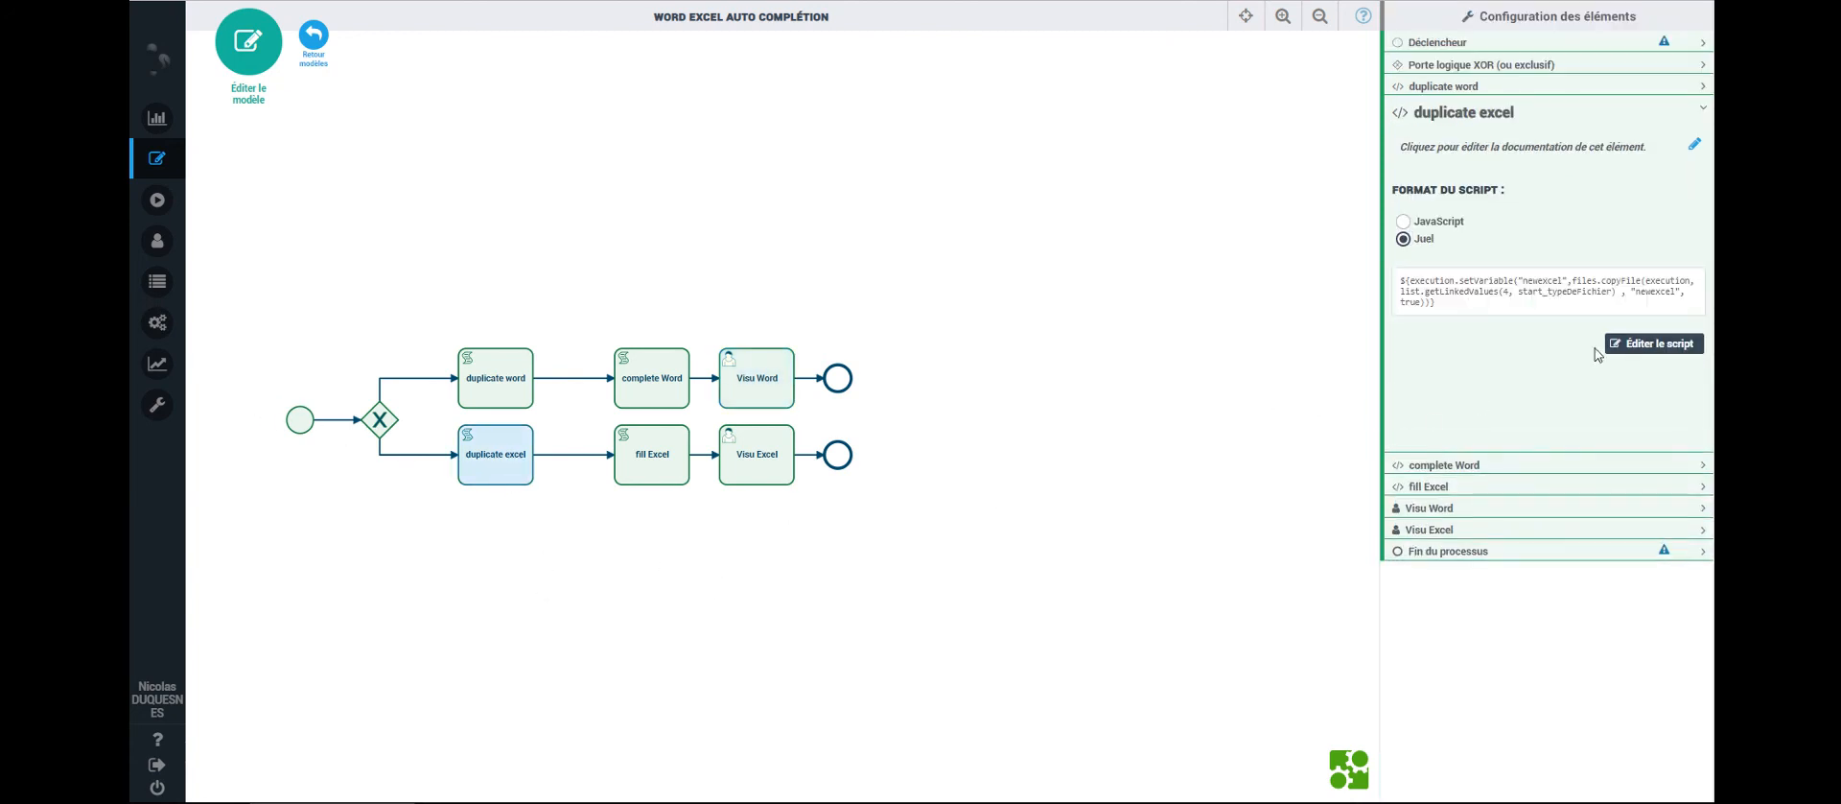
- Save the duplicate excel script, then display the fill Excel task's setCellValues script into 'createdexcel'
left_click(1639, 345)
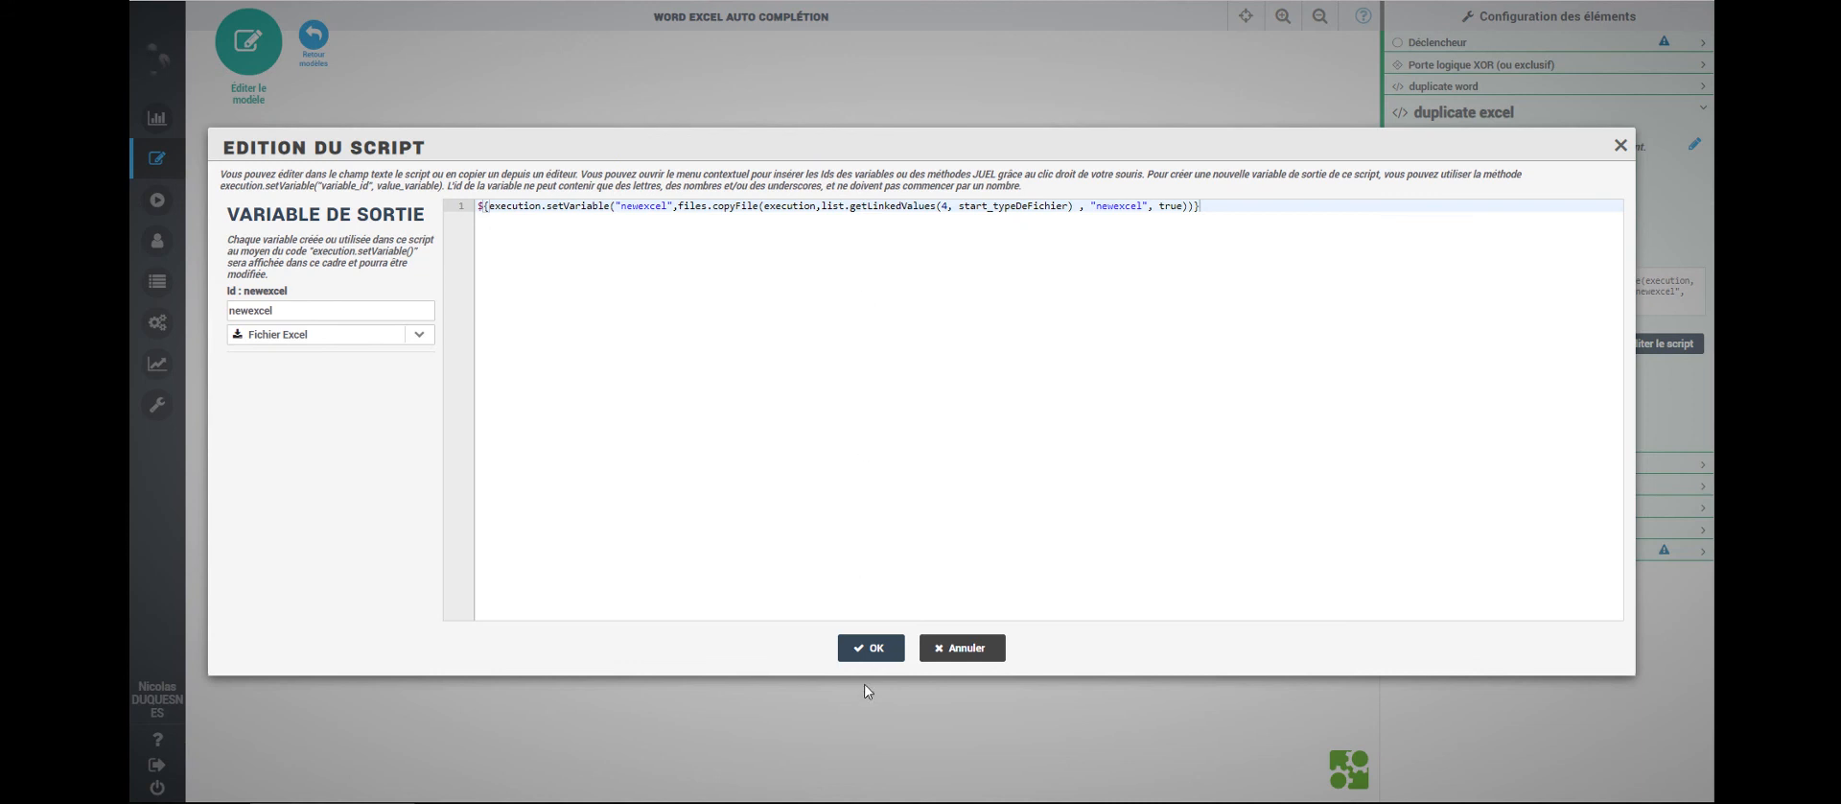
left_click(875, 649)
left_click(636, 460)
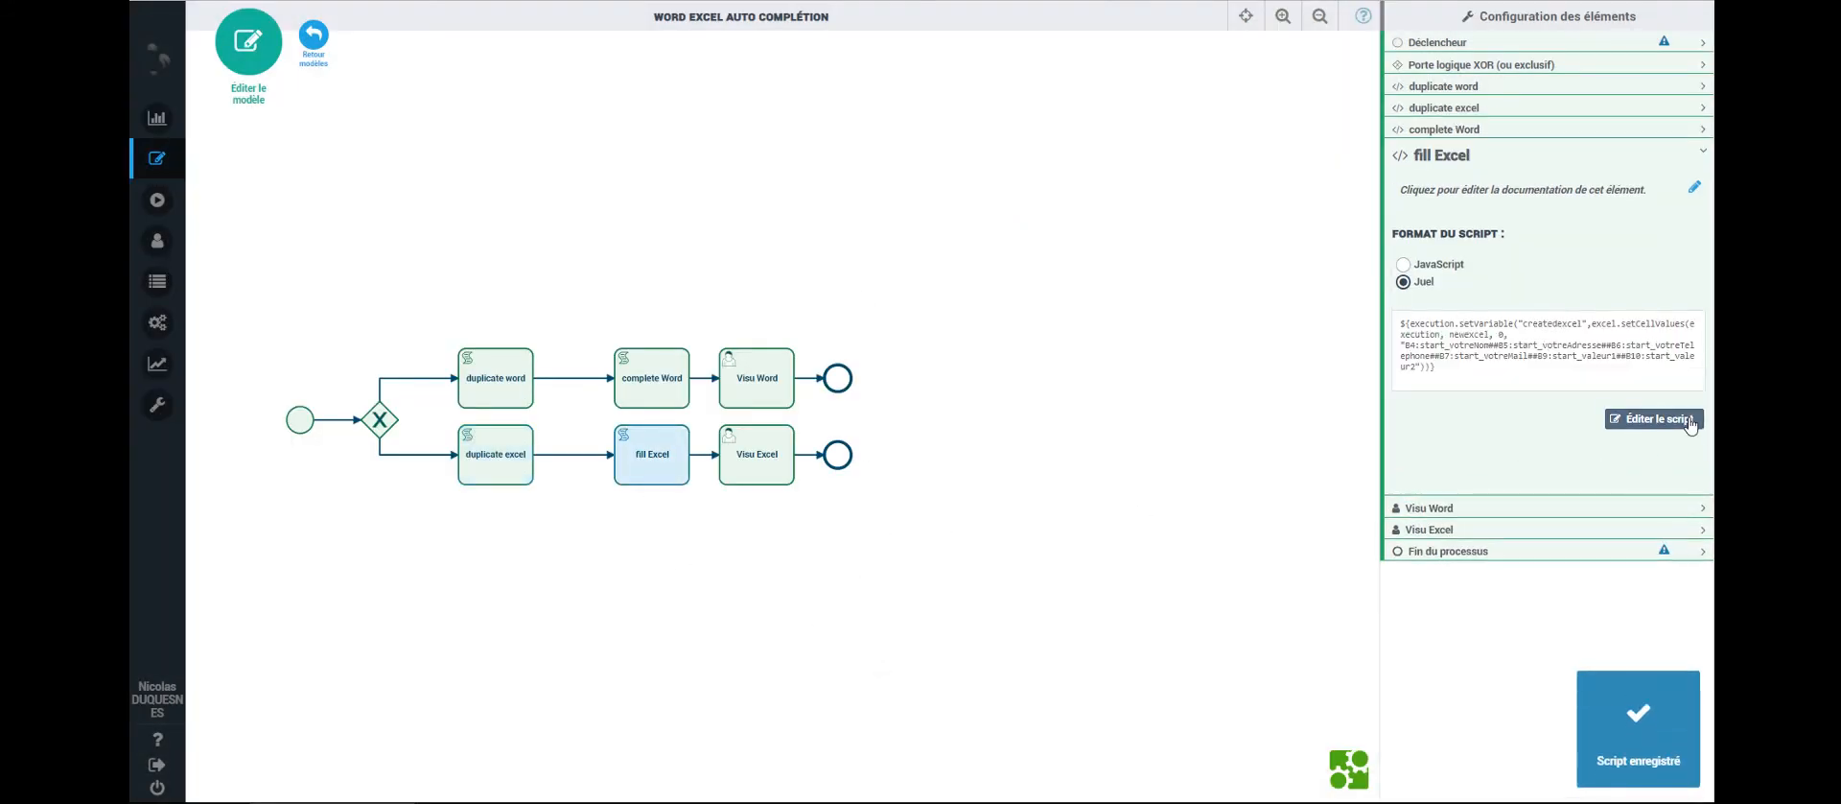
- Open the fill Excel script and review its excel.setCellValues call on newexcel, mapping B4 to start_votreNom
left_click(1655, 419)
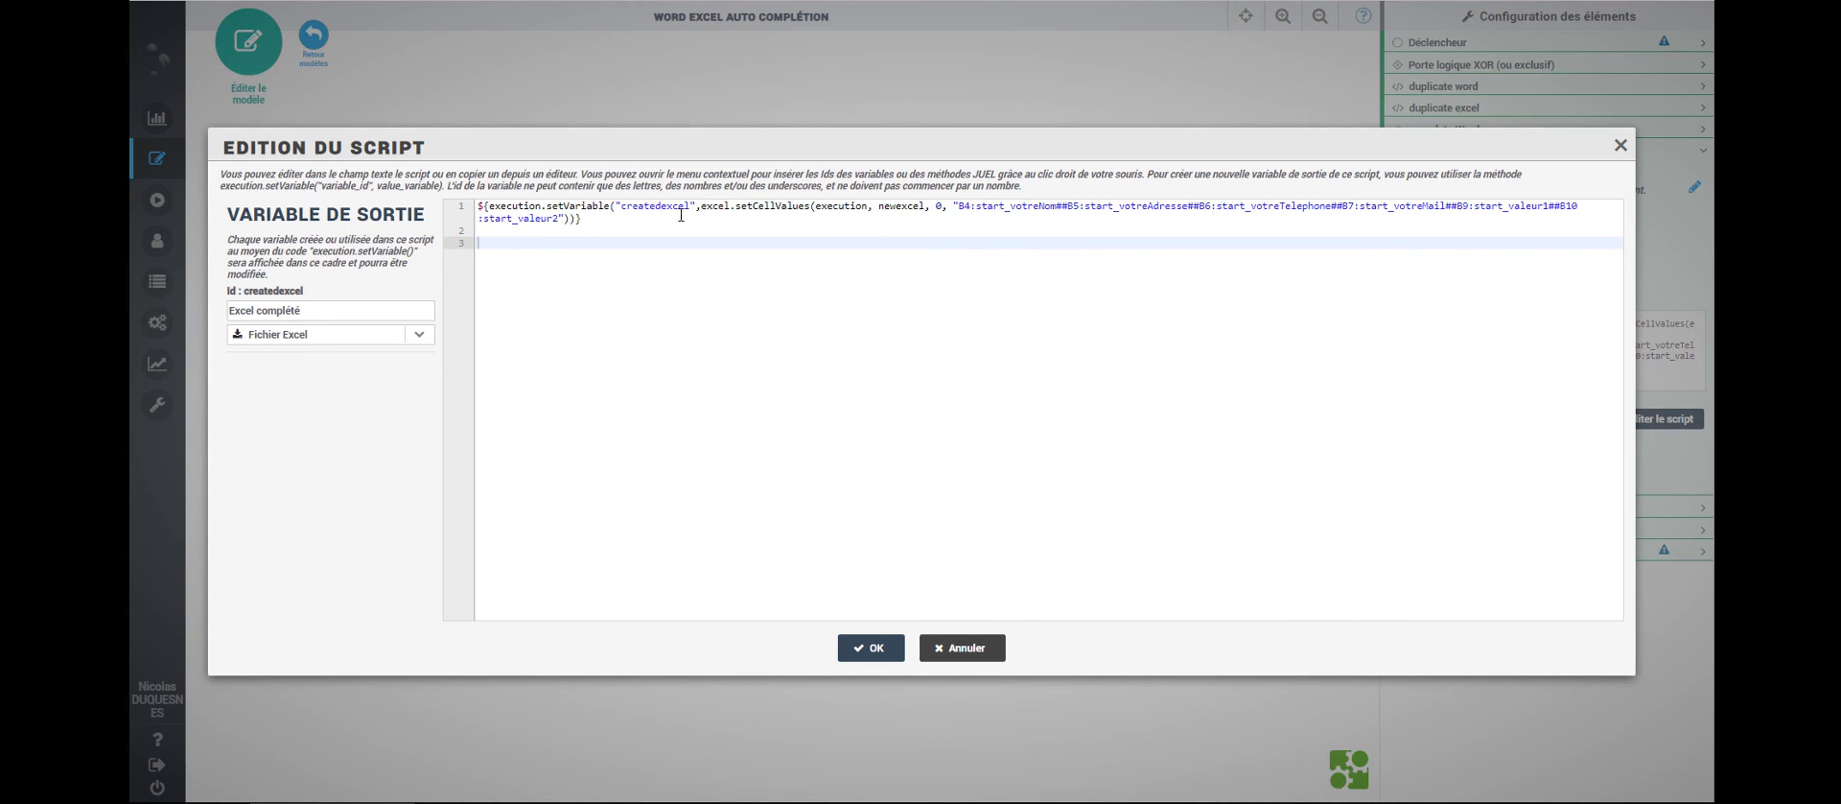
left_click_drag(702, 207, 812, 206)
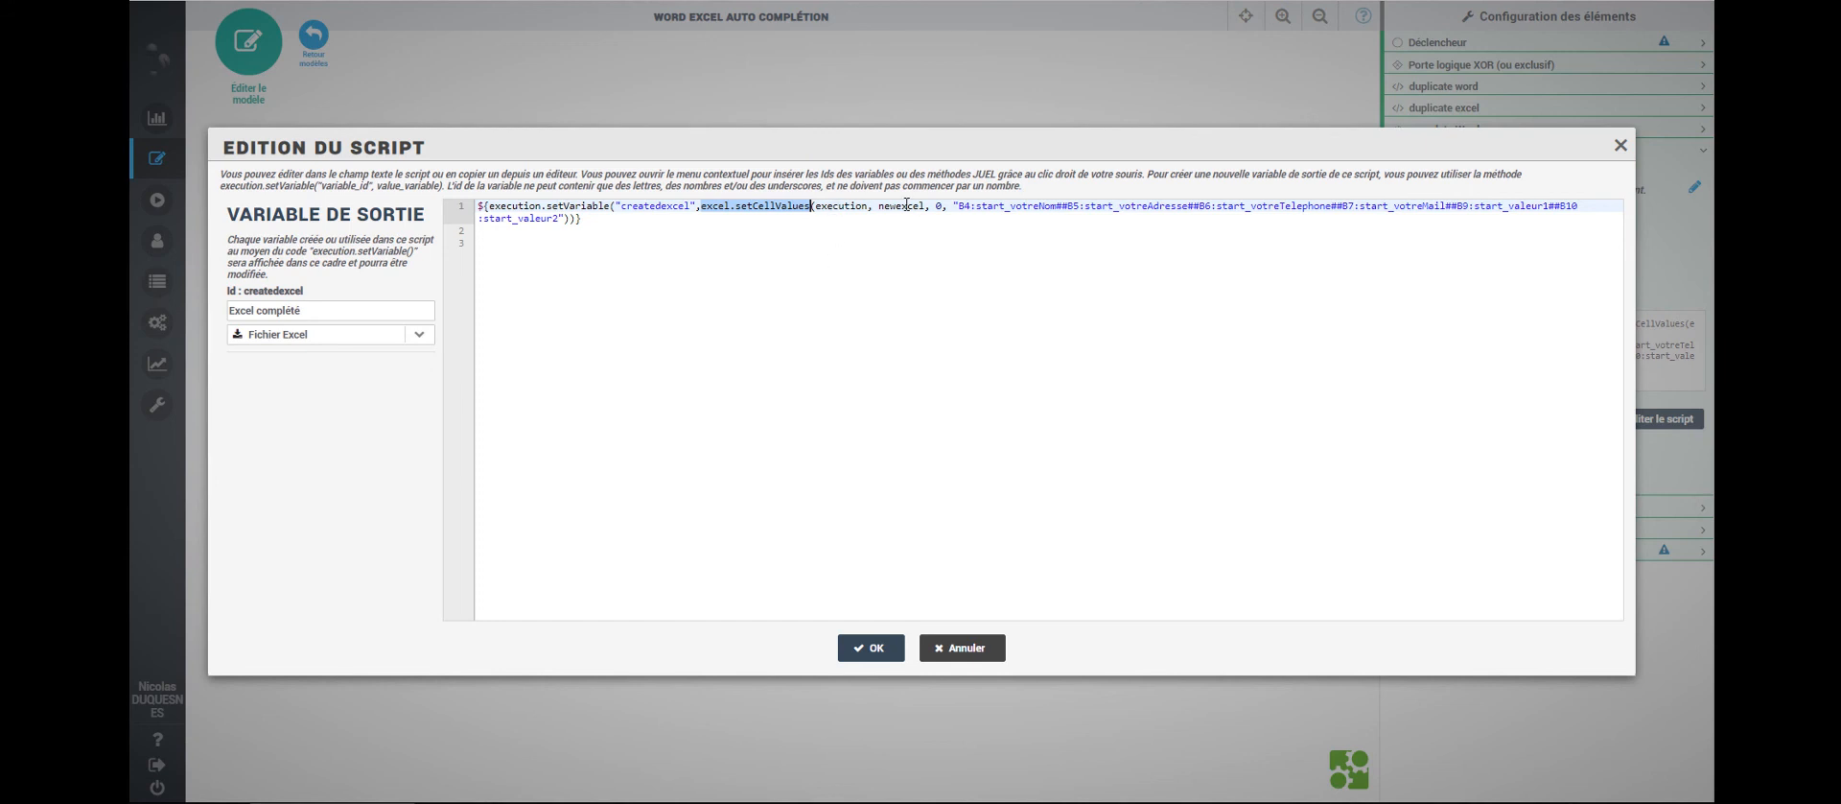
left_click_drag(879, 207, 924, 210)
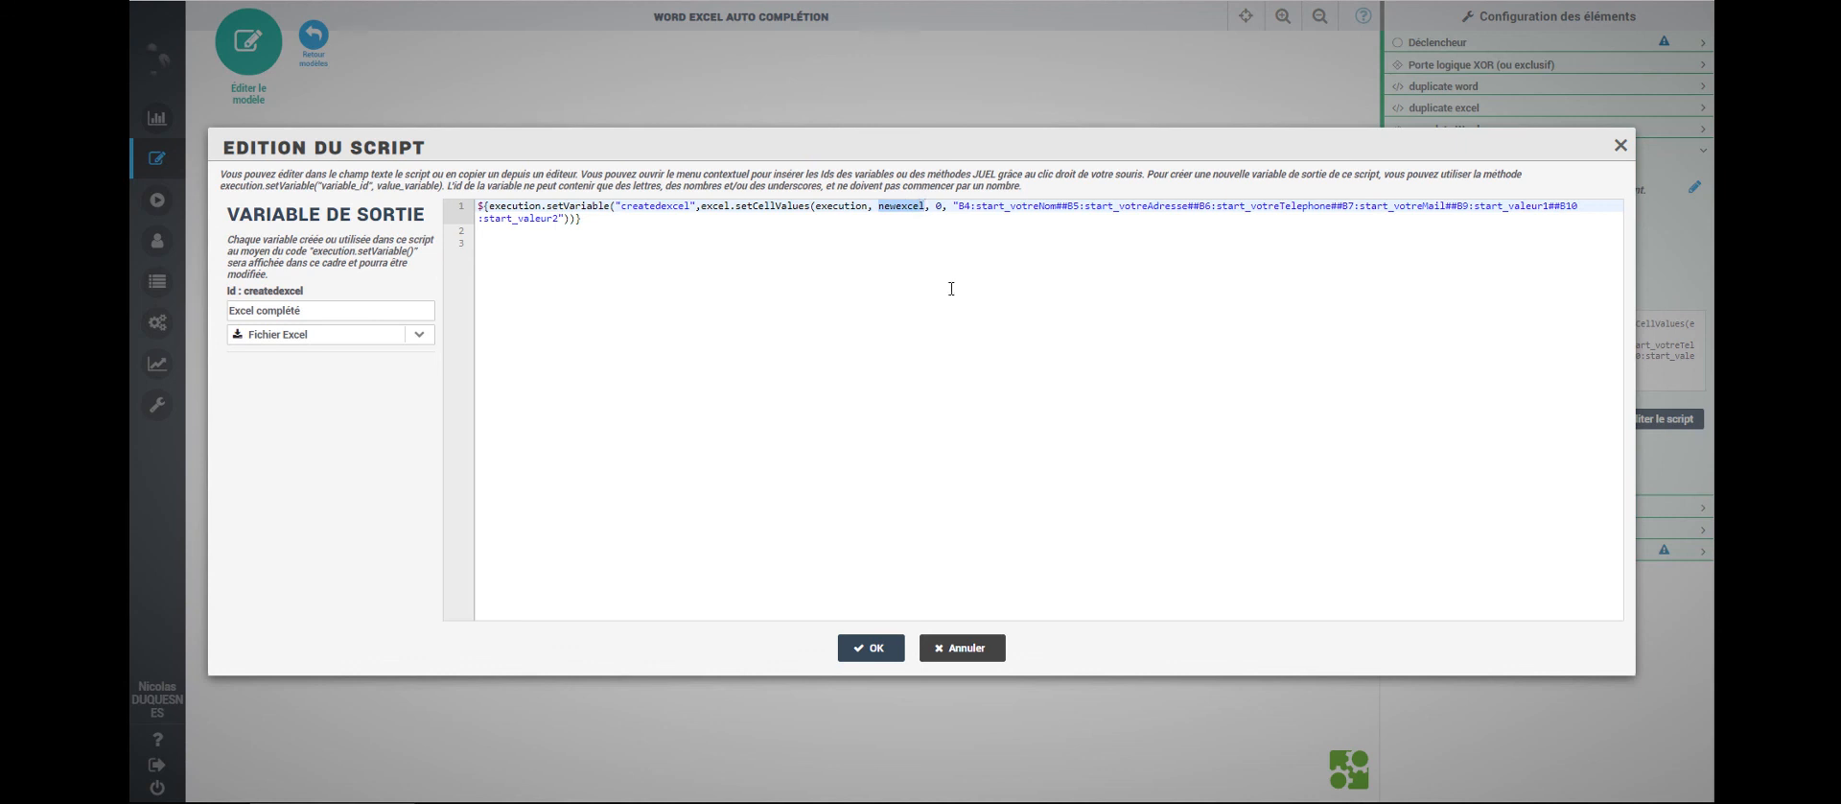
mouse_move(960, 205)
left_mouse_down()
mouse_move(994, 206)
mouse_move(972, 207)
left_mouse_up()
left_click_drag(975, 206, 1058, 207)
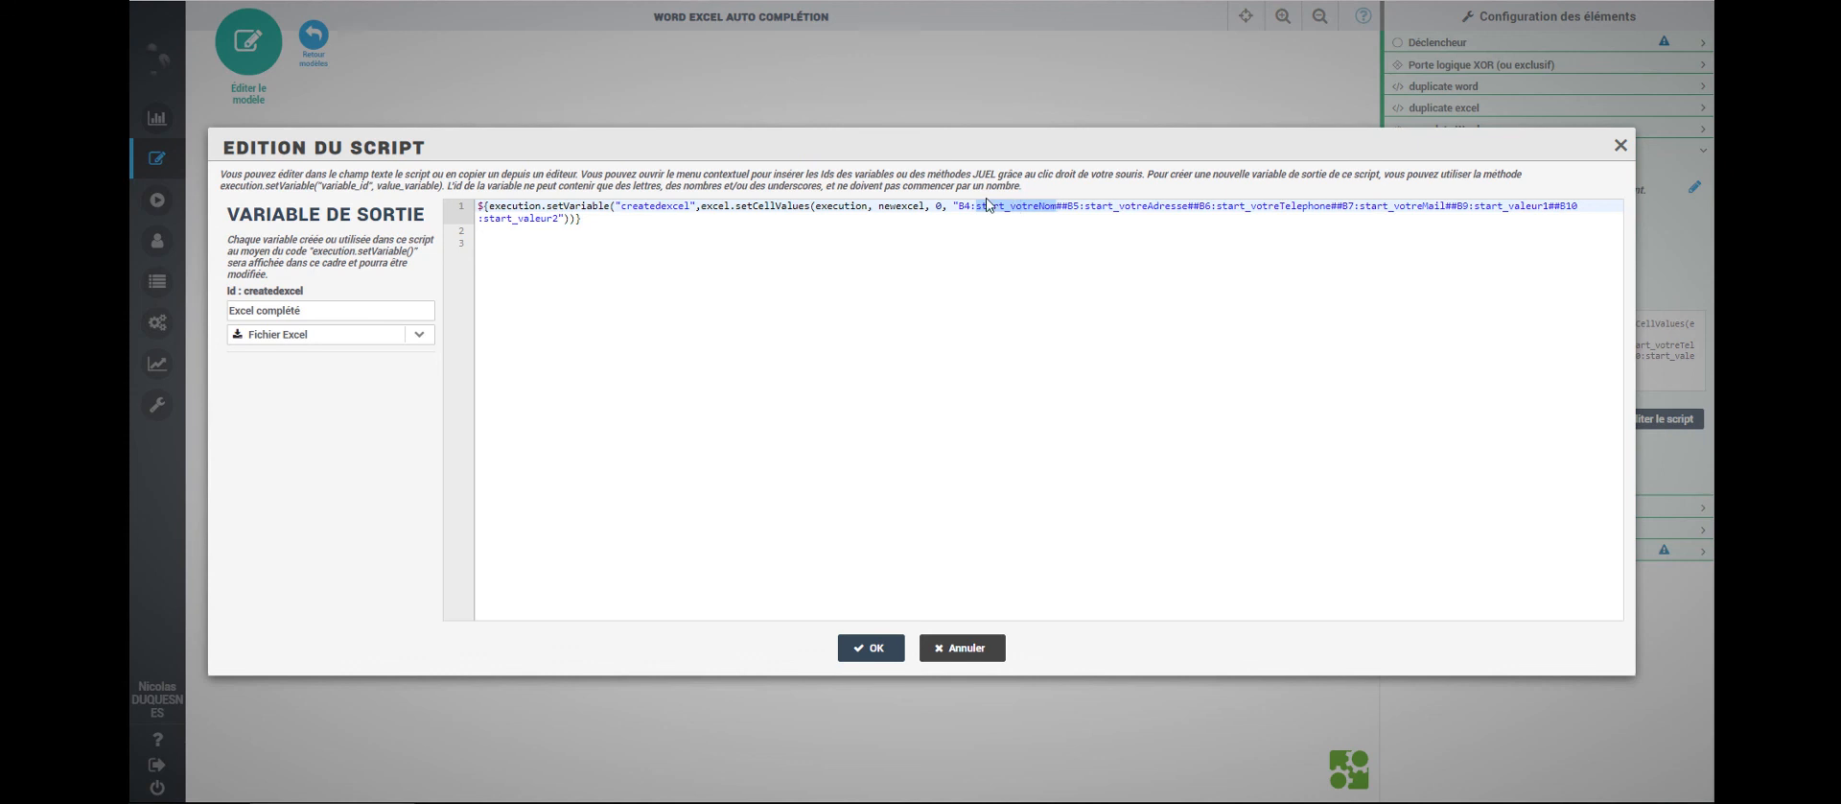
- Walk through the cell-to-variable mapping string from B4/start_votreNom onward to B5, then save the script
left_click(985, 234)
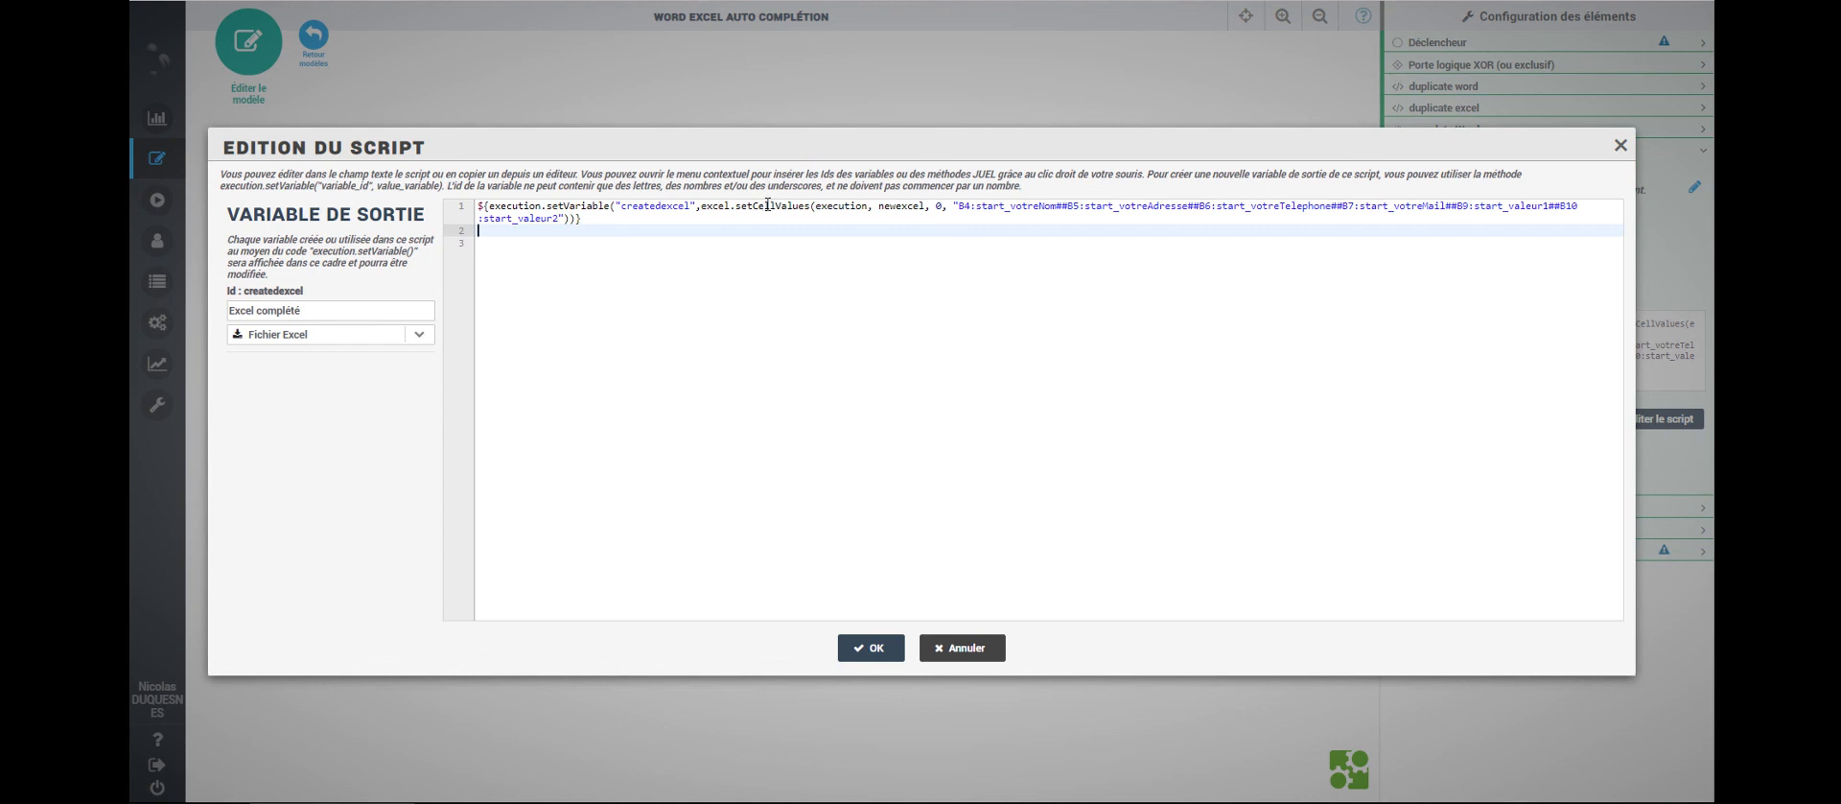
left_click_drag(958, 206, 971, 205)
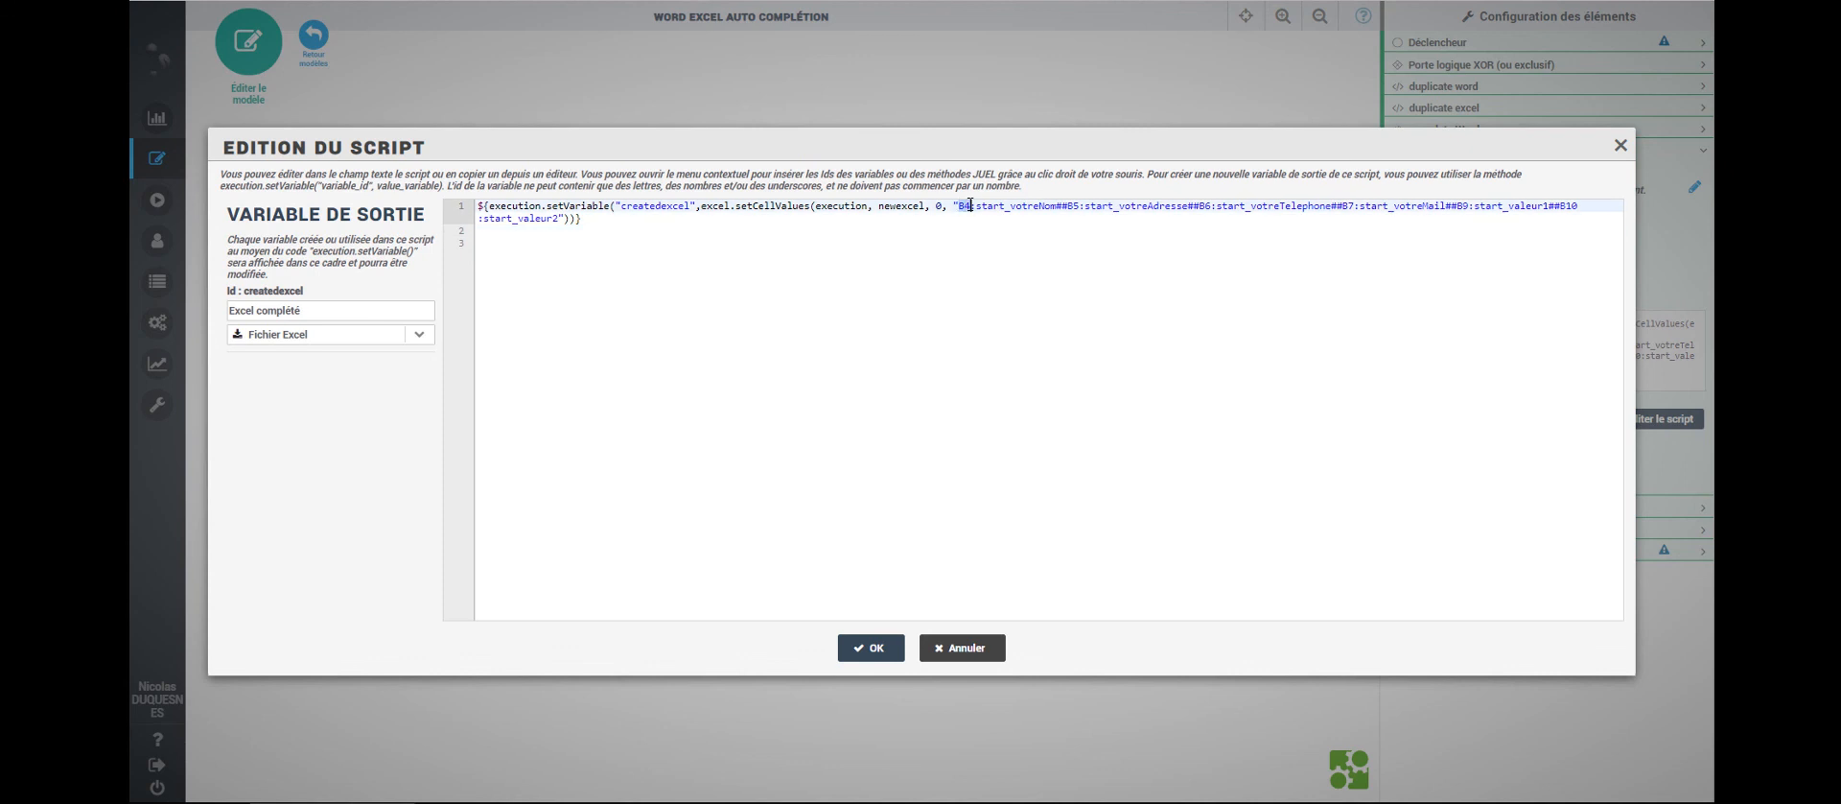
left_click_drag(976, 205, 1055, 208)
left_click_drag(1056, 206, 1070, 206)
left_click_drag(1055, 205, 1080, 207)
left_click_drag(960, 206, 557, 219)
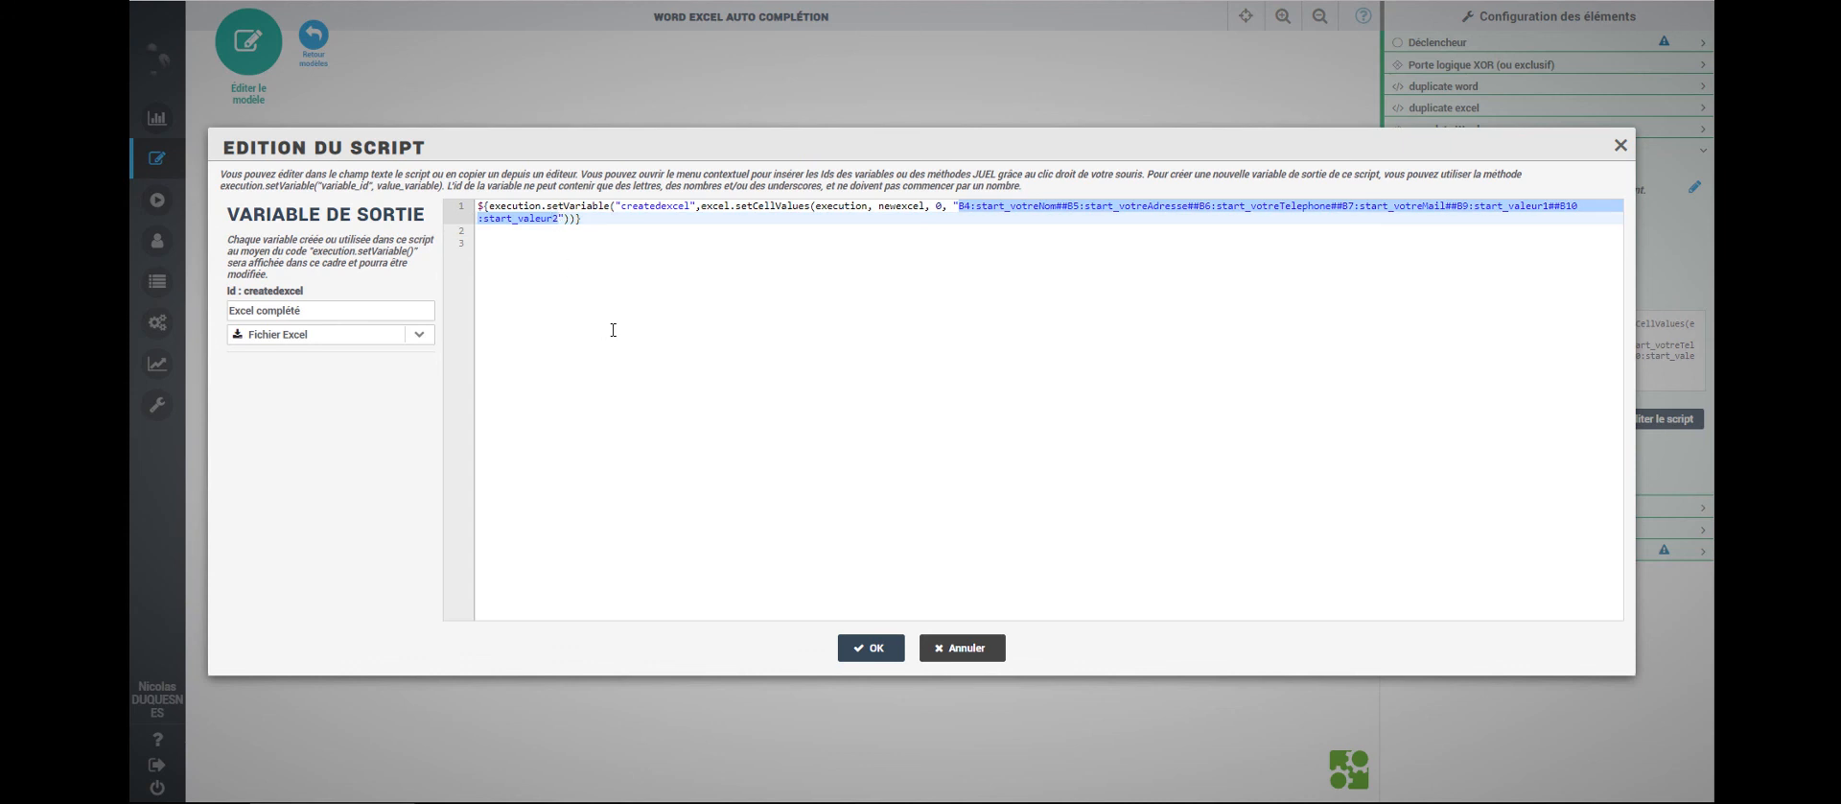
left_click(888, 658)
- Check the Visu Excel task's settings showing Excel complété and newexcel, then deselect it
left_click(755, 479)
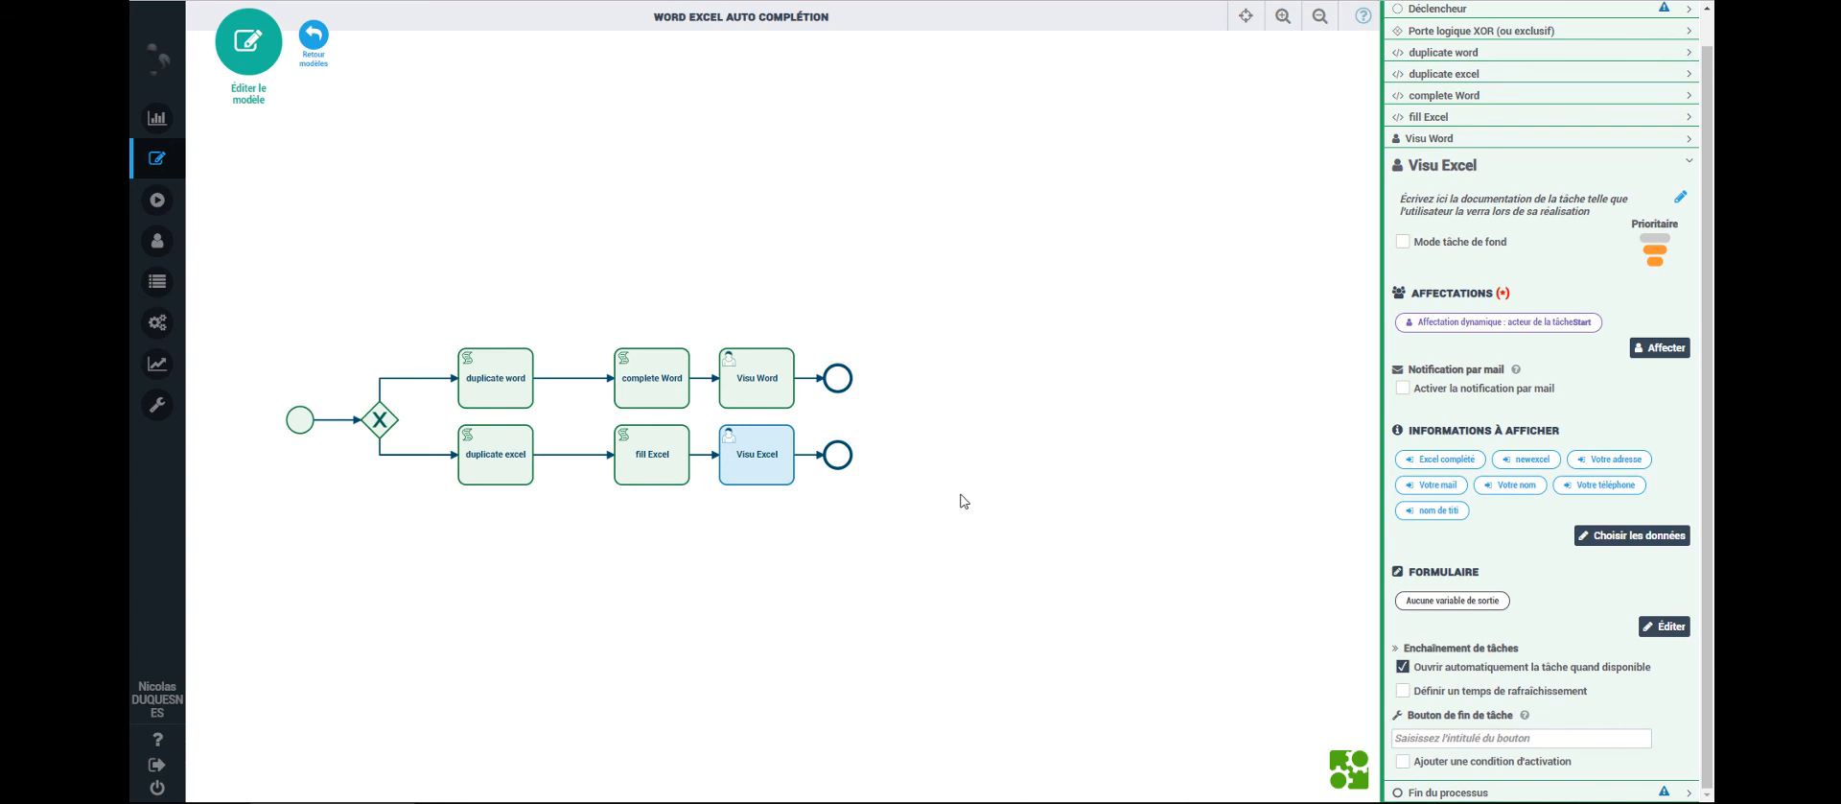
left_click(507, 194)
mouse_move(245, 201)
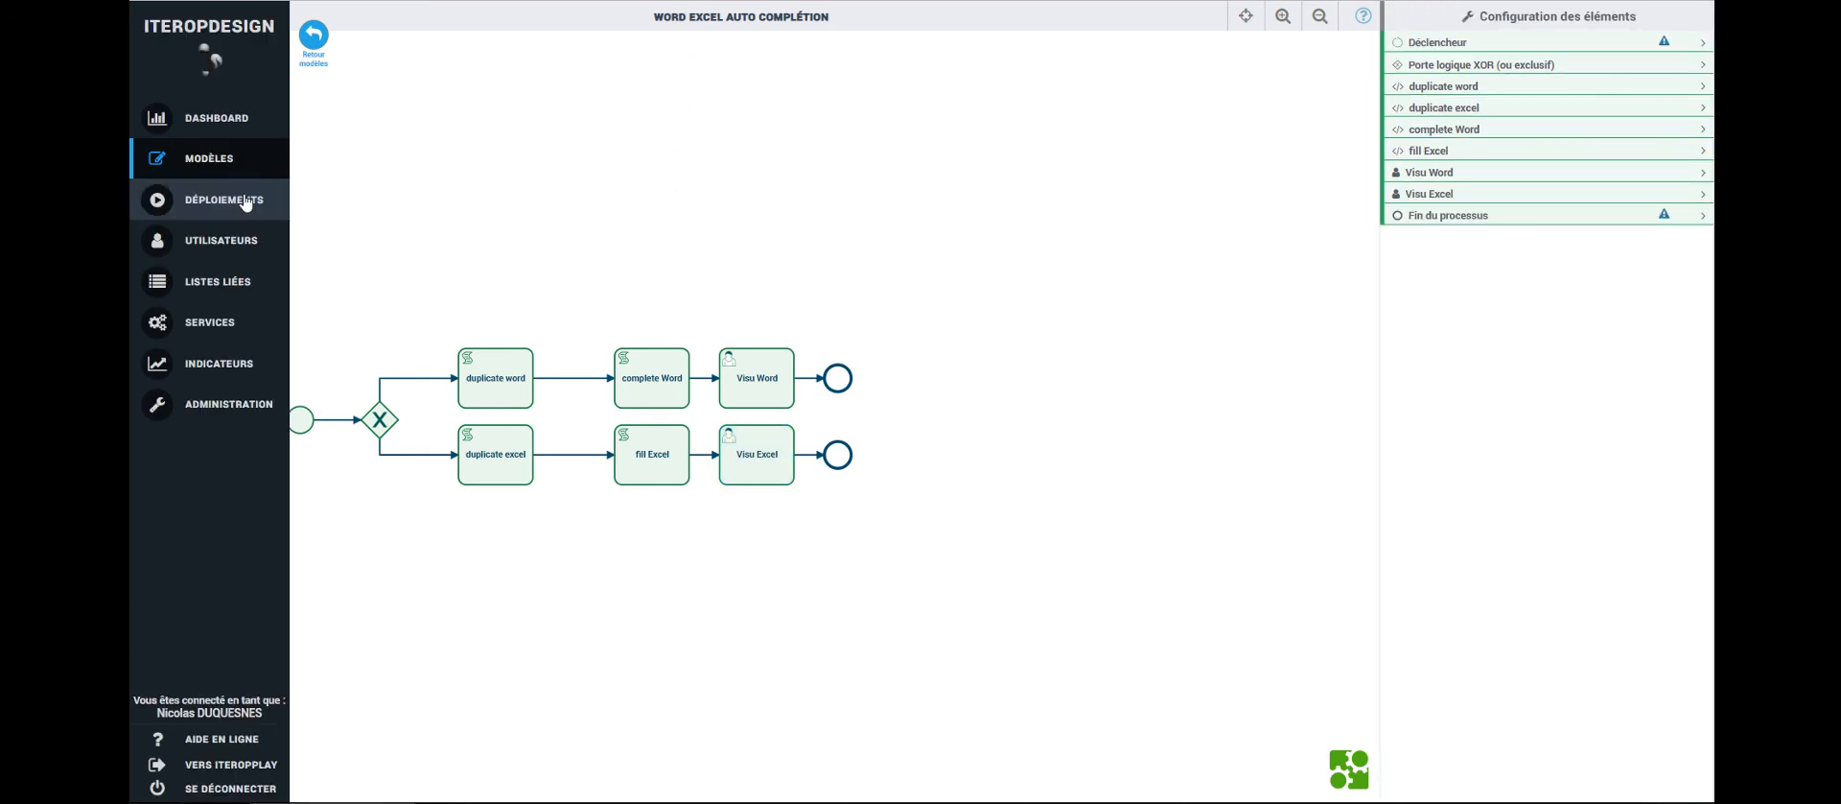